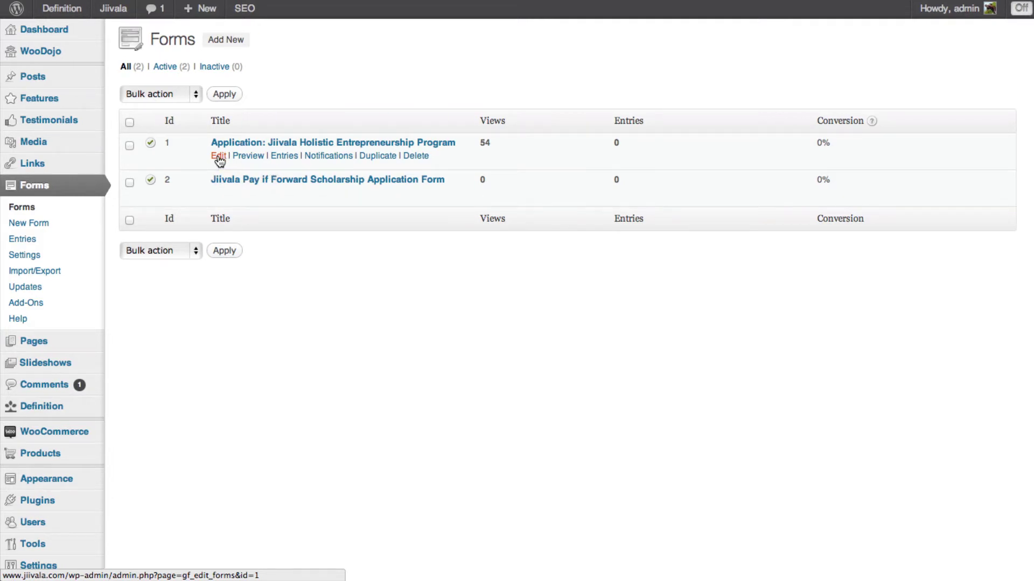
Open the Application: Jiivala Holistic Entrepreneurship Program form in the editor and review its fields.
click(219, 156)
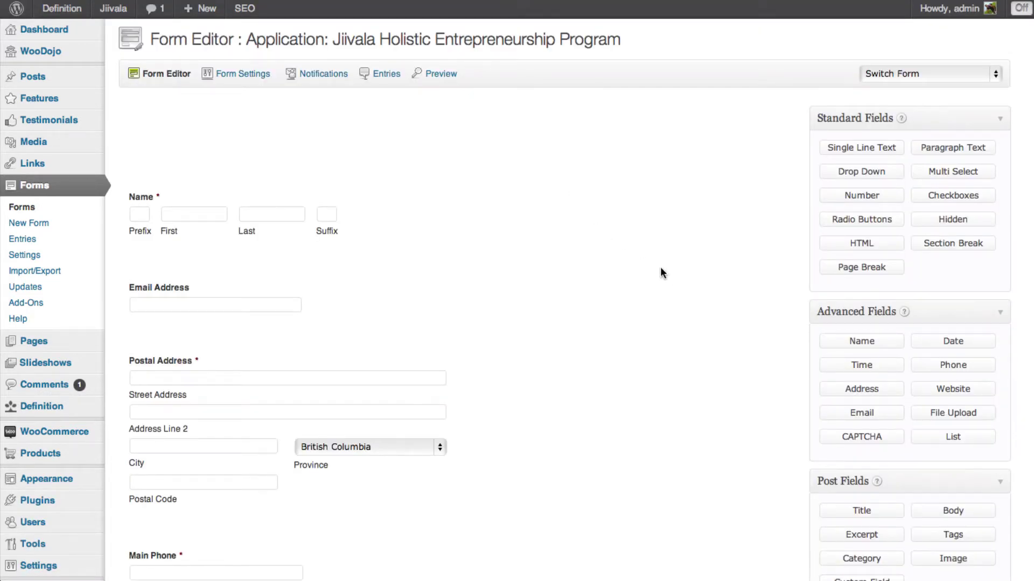
scroll(671, 320, down, 4)
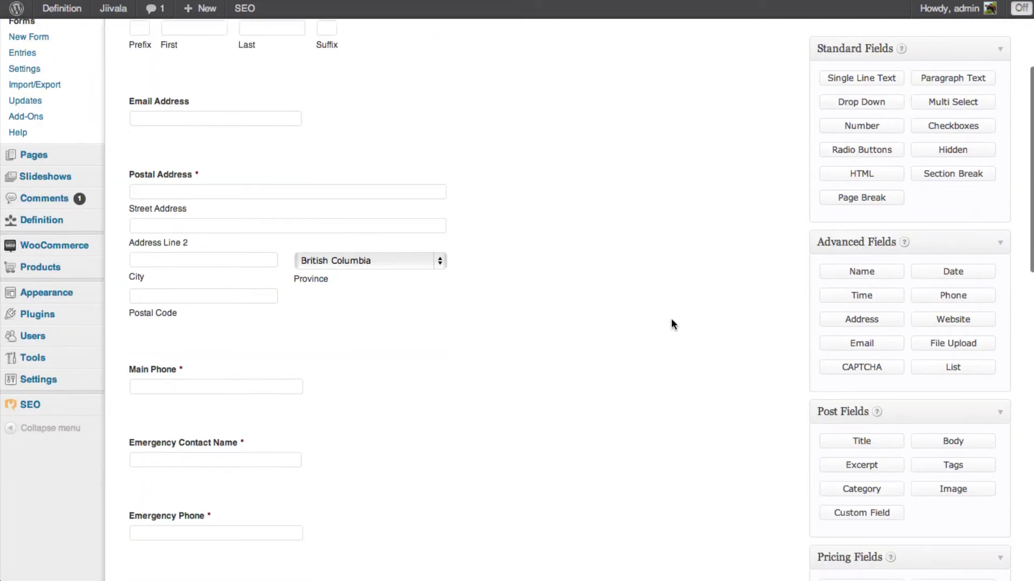
scroll(671, 320, up, 5)
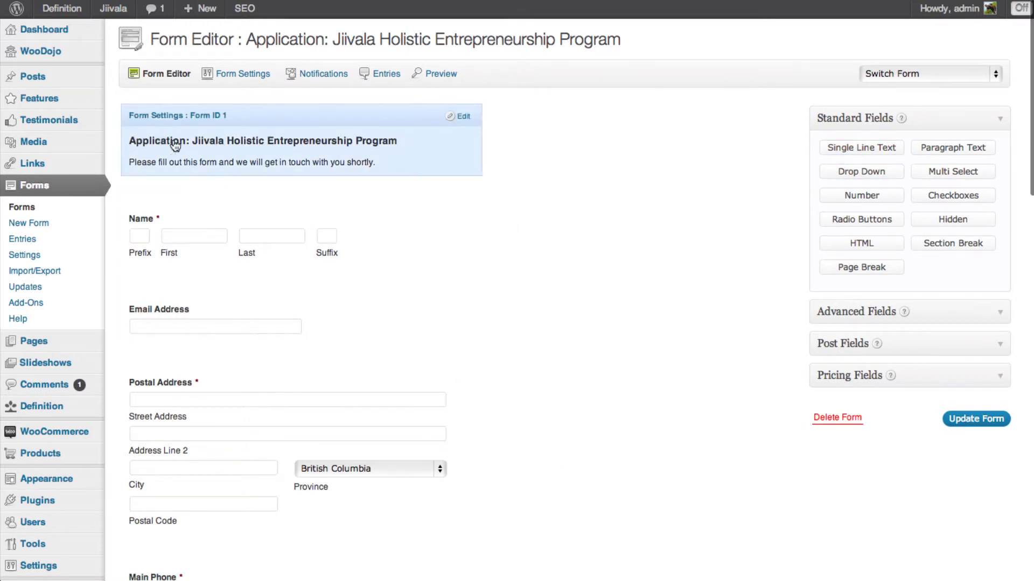
click(458, 117)
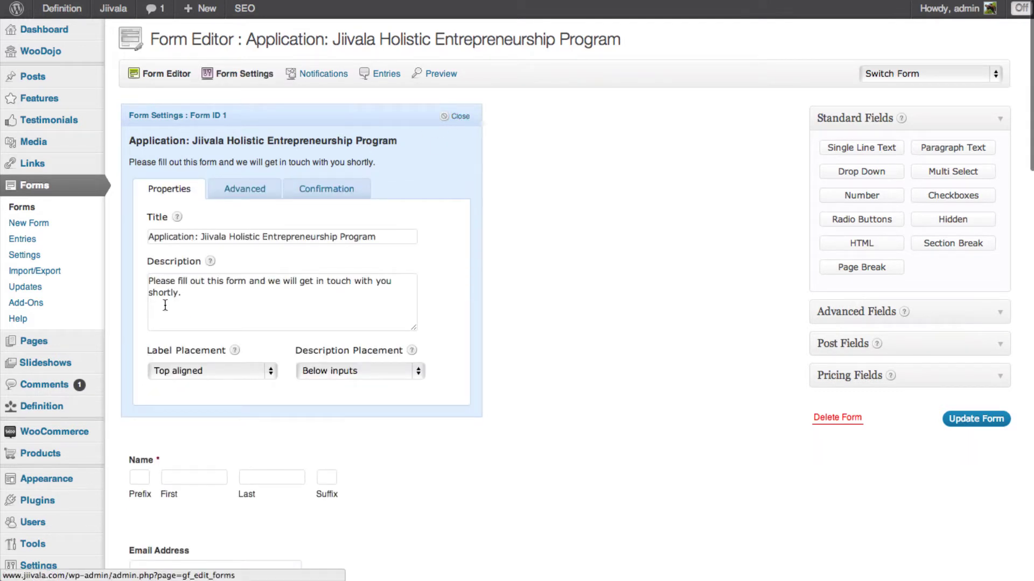
triple_click(186, 293)
click(211, 291)
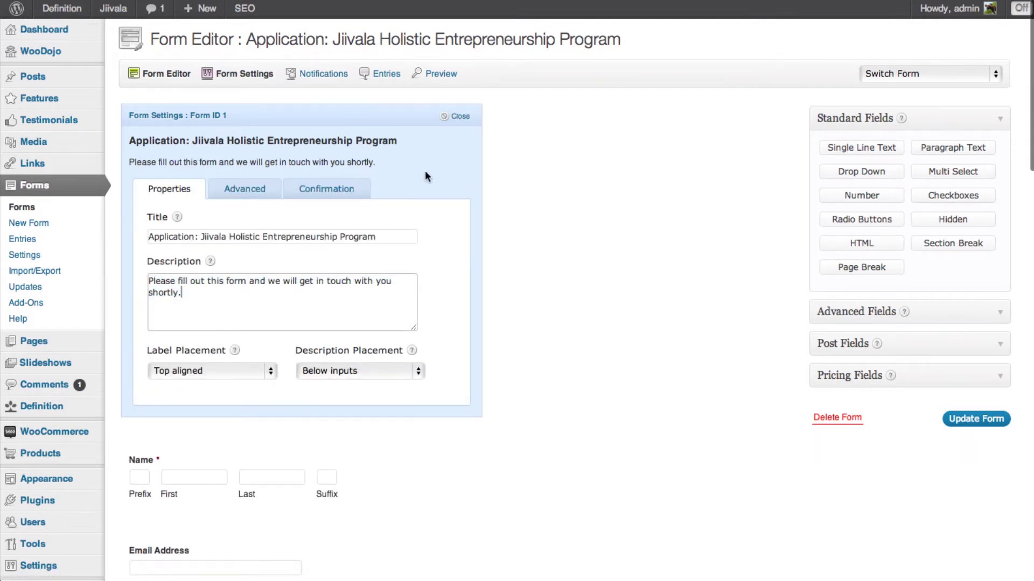
click(270, 197)
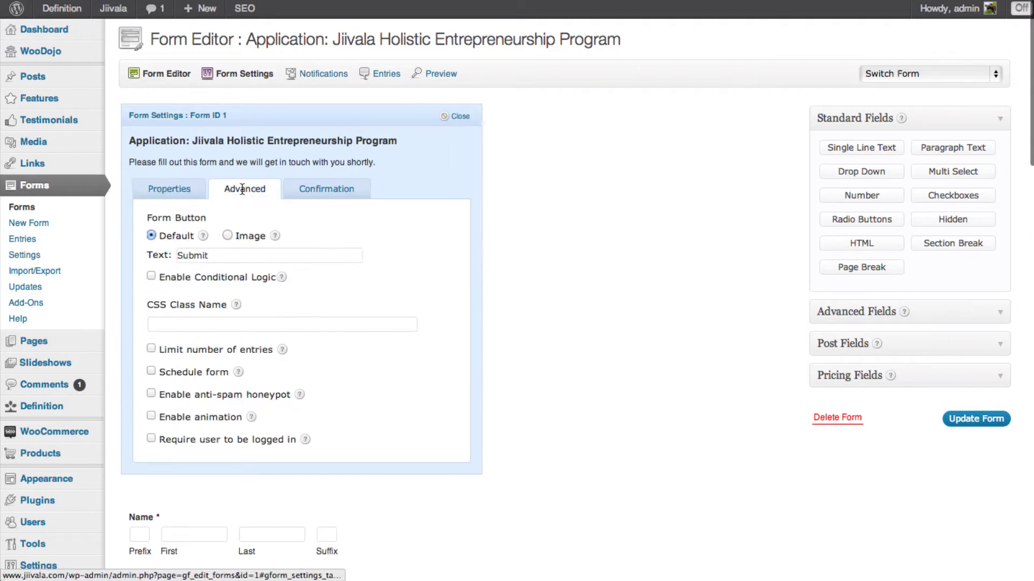
click(184, 192)
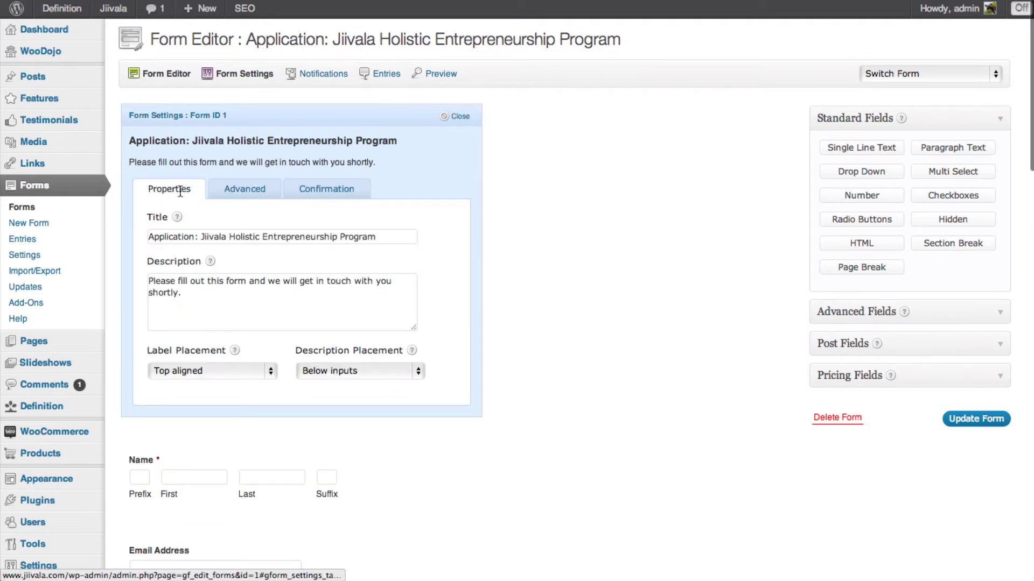
click(454, 117)
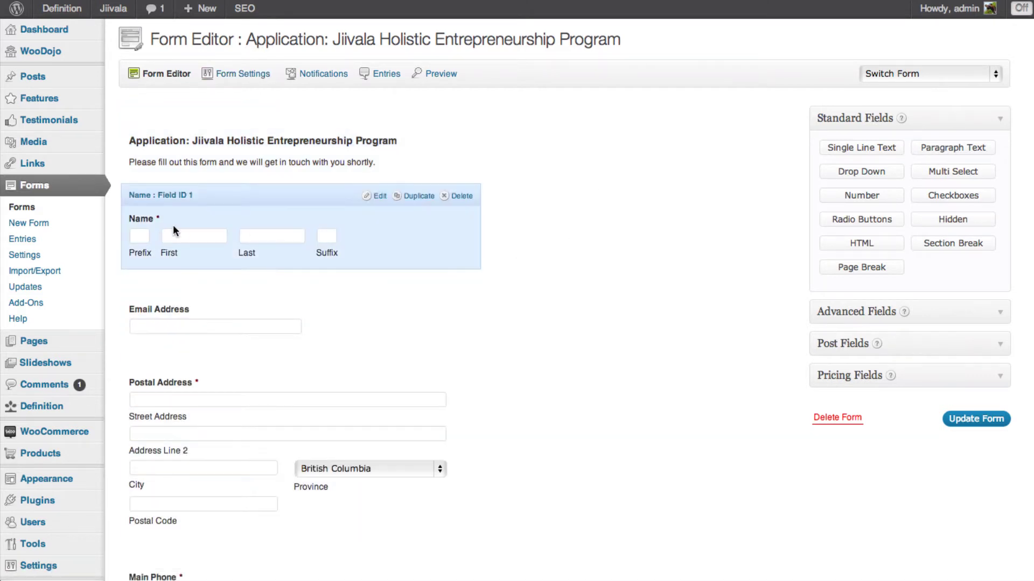
Mark the Email Address field of the Holistic Entrepreneurship form as required.
click(990, 313)
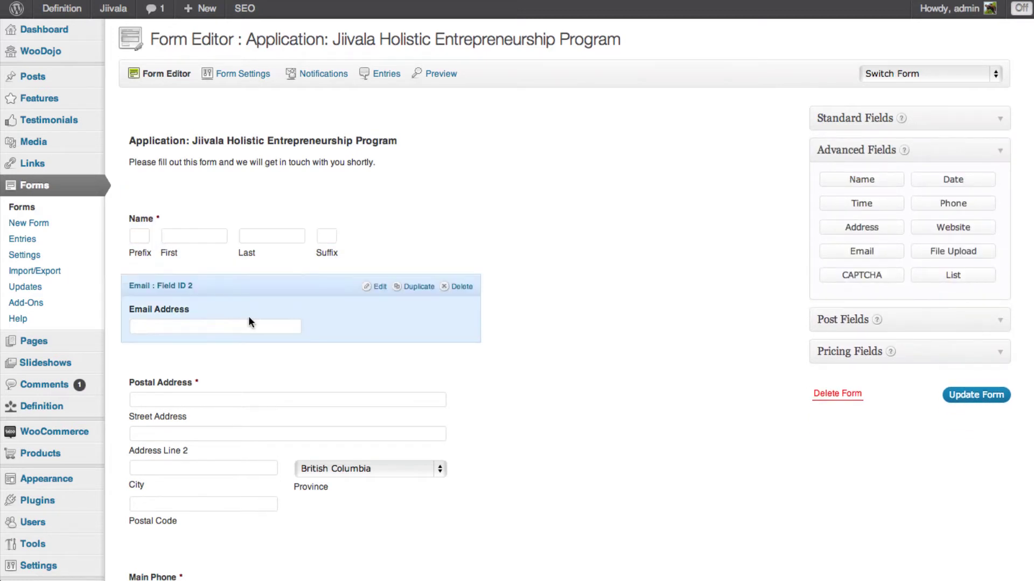
click(377, 286)
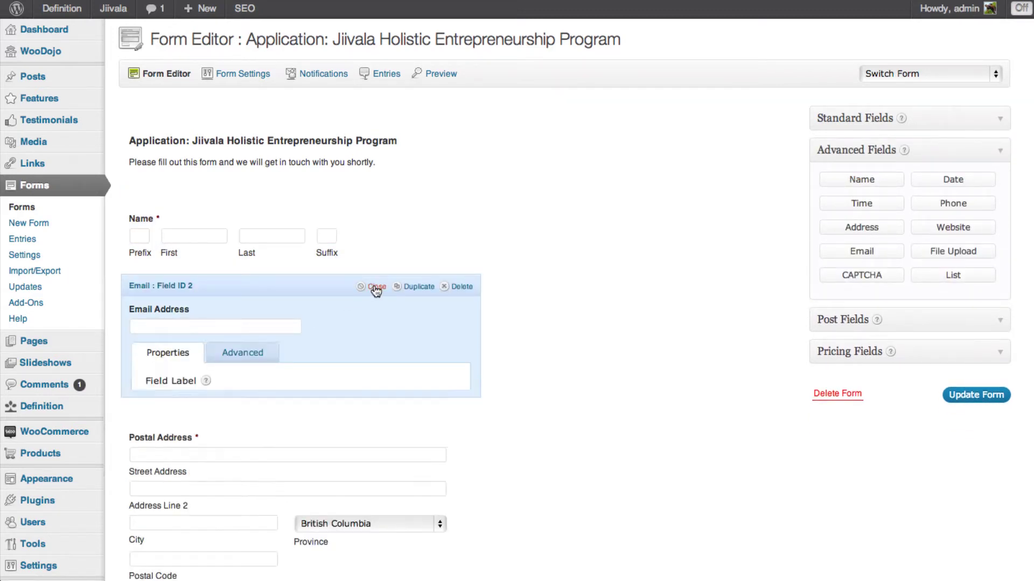
scroll(608, 344, down, 5)
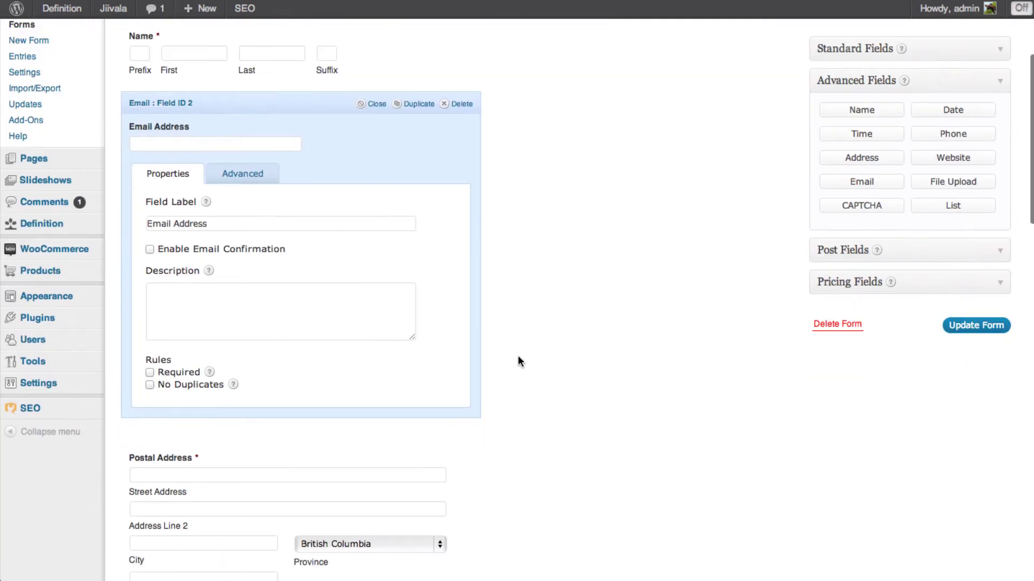
click(150, 373)
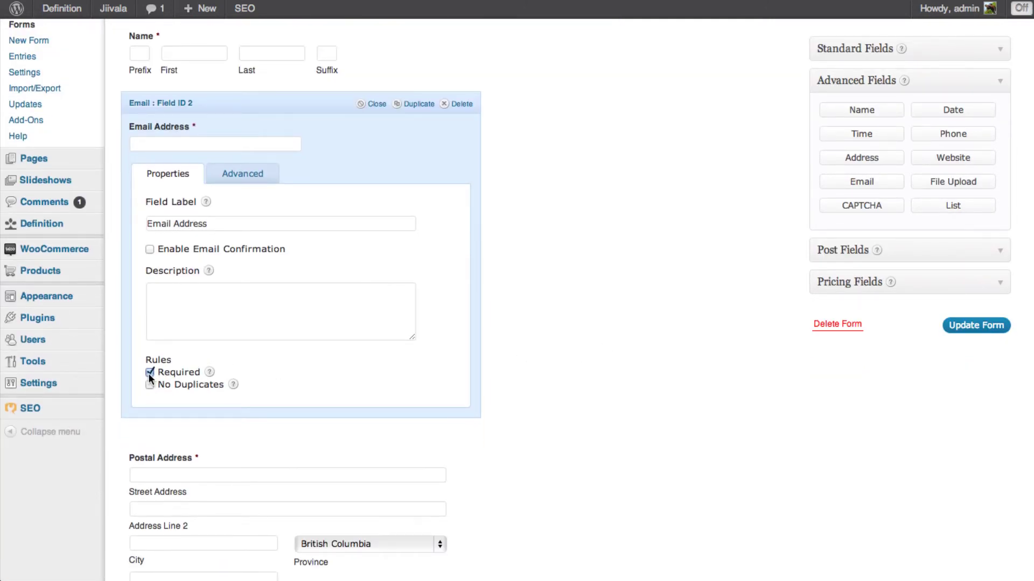
click(372, 104)
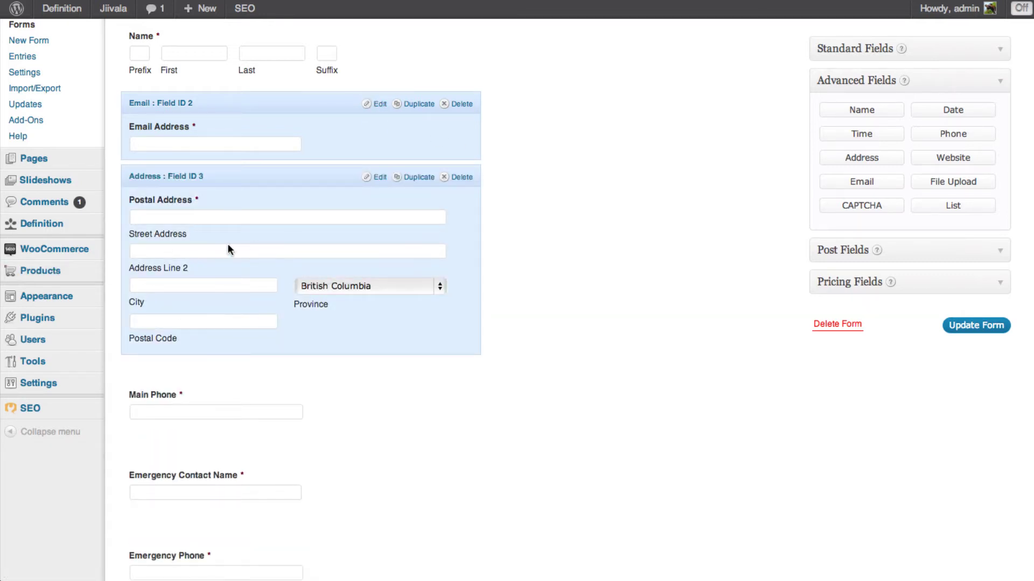
Review the Postal Address field's settings and close them unchanged.
click(379, 177)
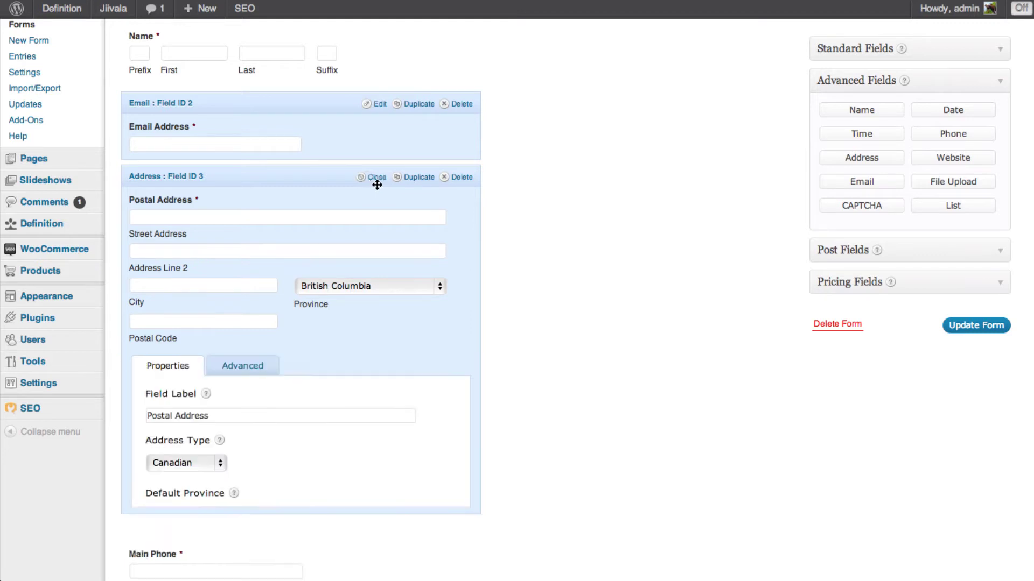
scroll(538, 337, down, 3)
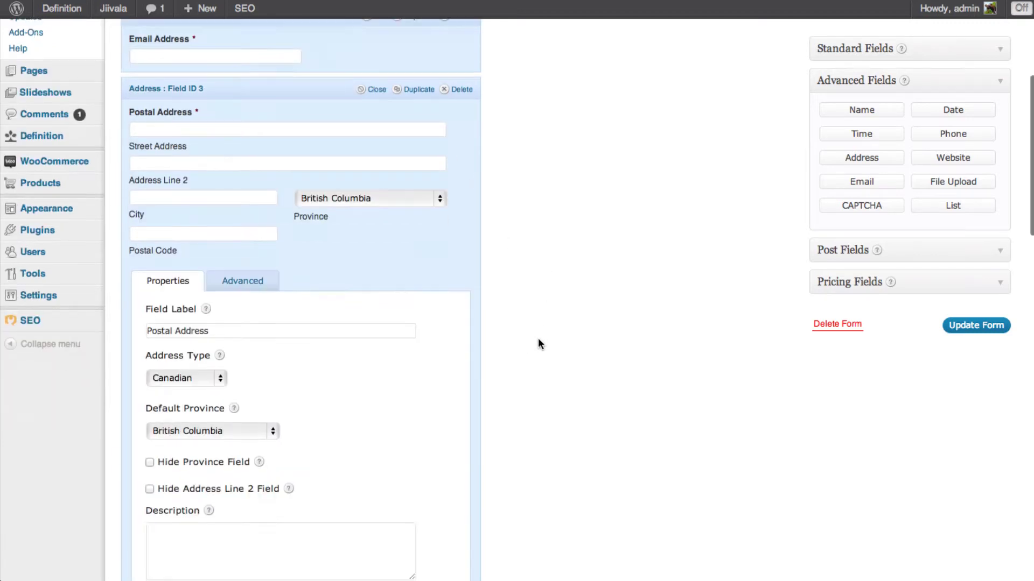
scroll(538, 337, down, 4)
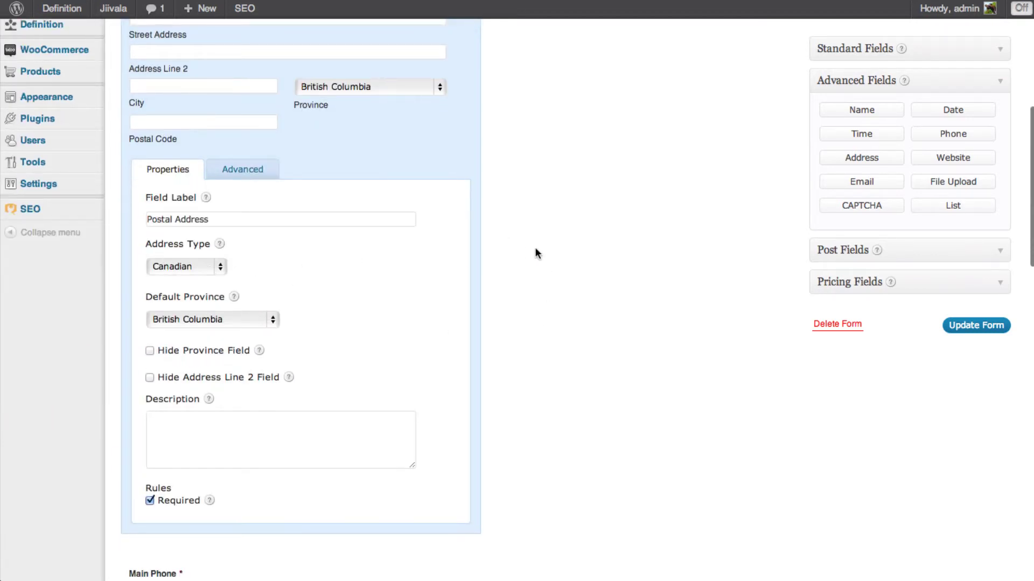
scroll(535, 248, up, 10)
click(375, 314)
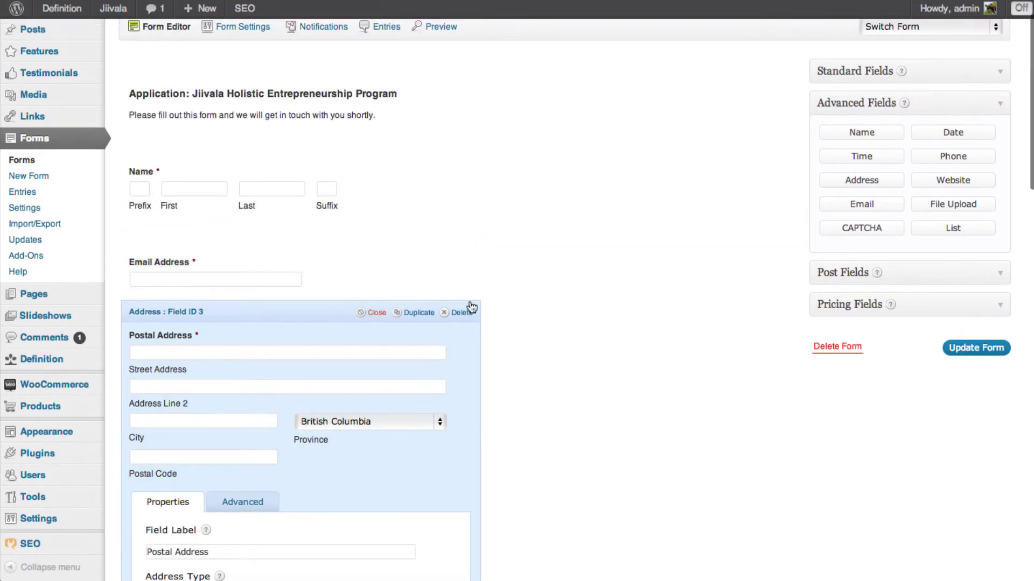
scroll(644, 269, down, 10)
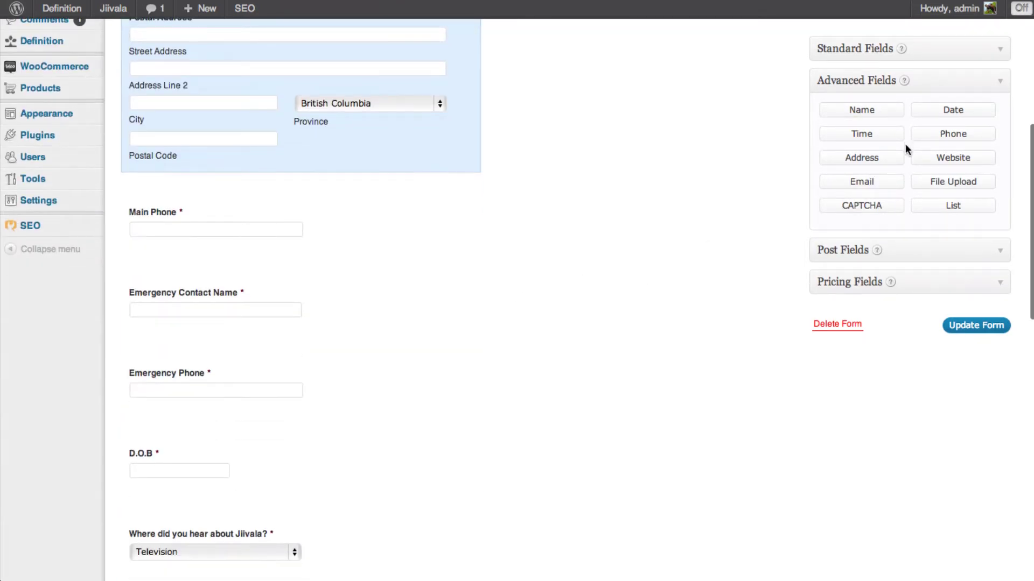
scroll(830, 224, up, 11)
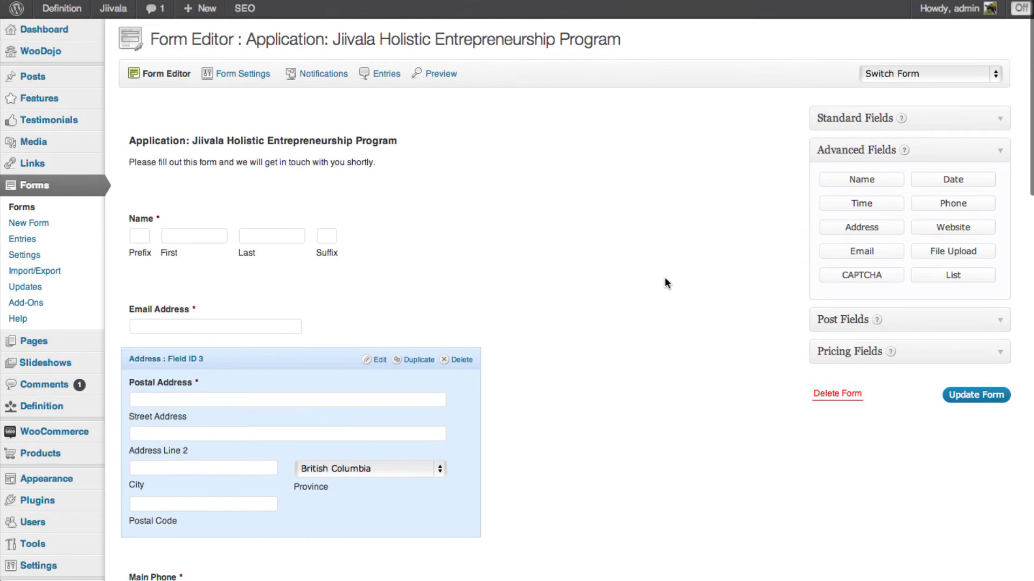
Stay on the page at the unsaved-changes warning and save the Holistic Entrepreneurship form.
click(32, 227)
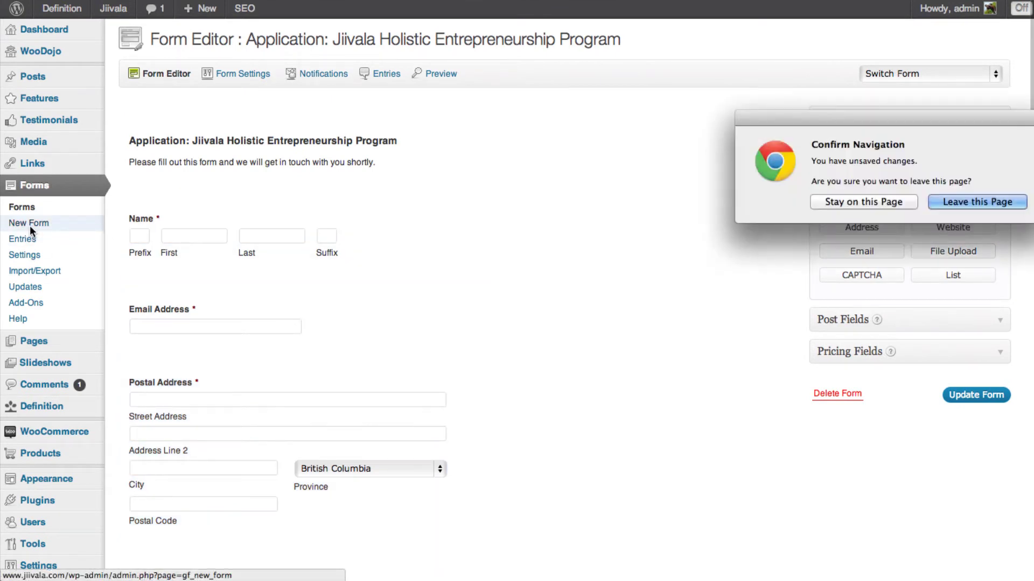
click(852, 201)
click(975, 395)
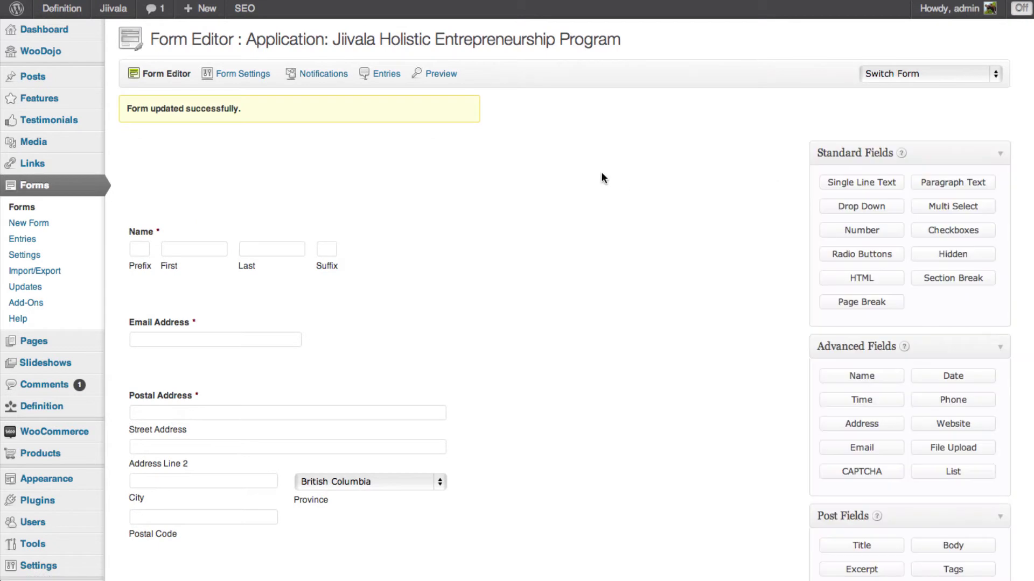
Start a new form and title it 'Coking Classes Application Form'.
click(25, 231)
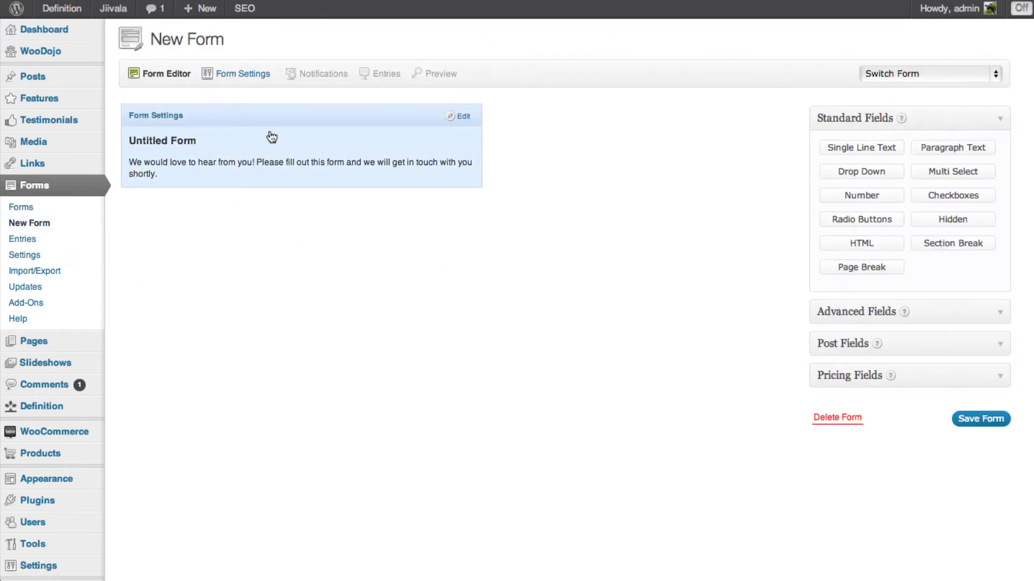
click(462, 117)
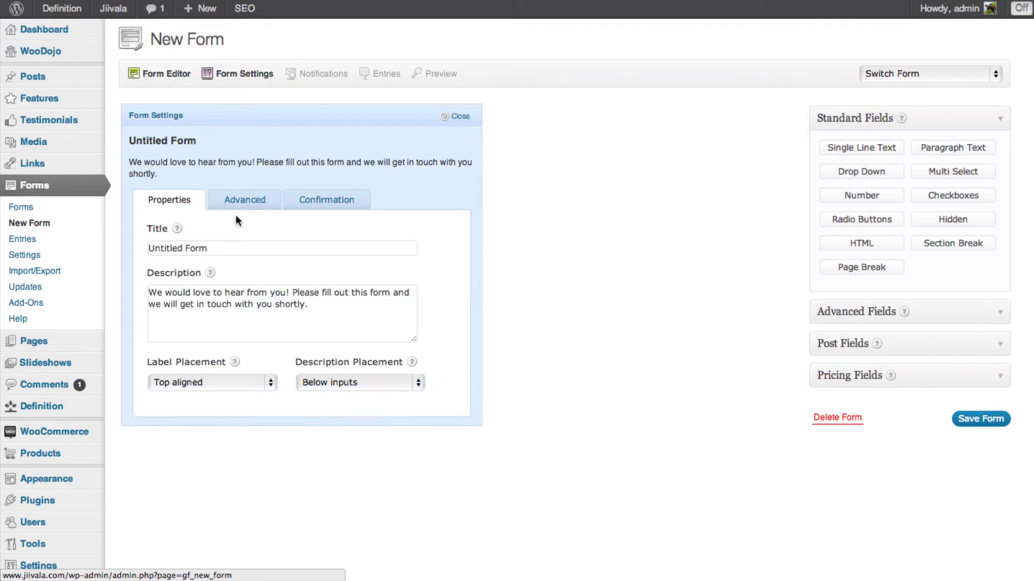
triple_click(170, 249)
text(Cok)
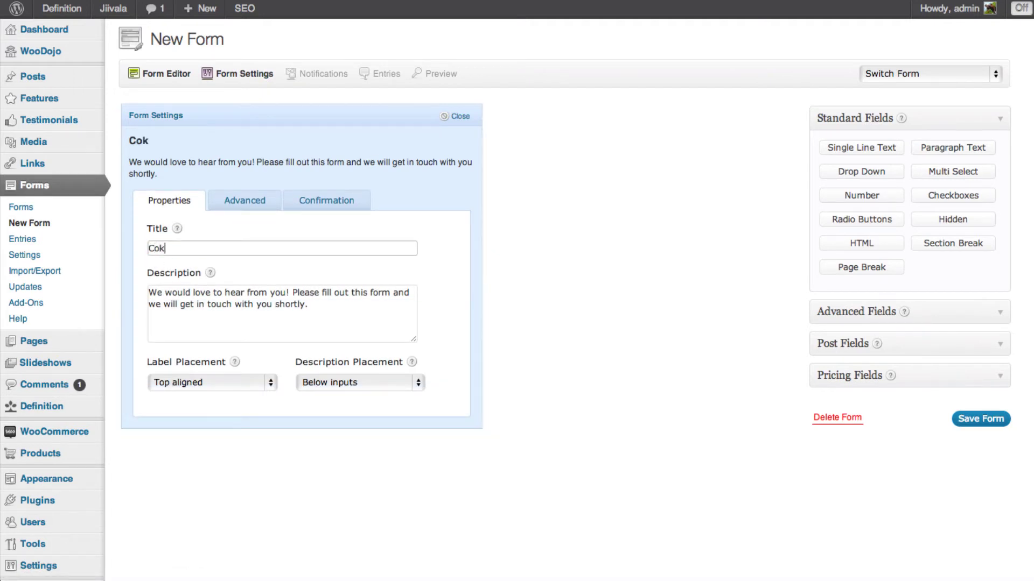
text(ing Classes Form)
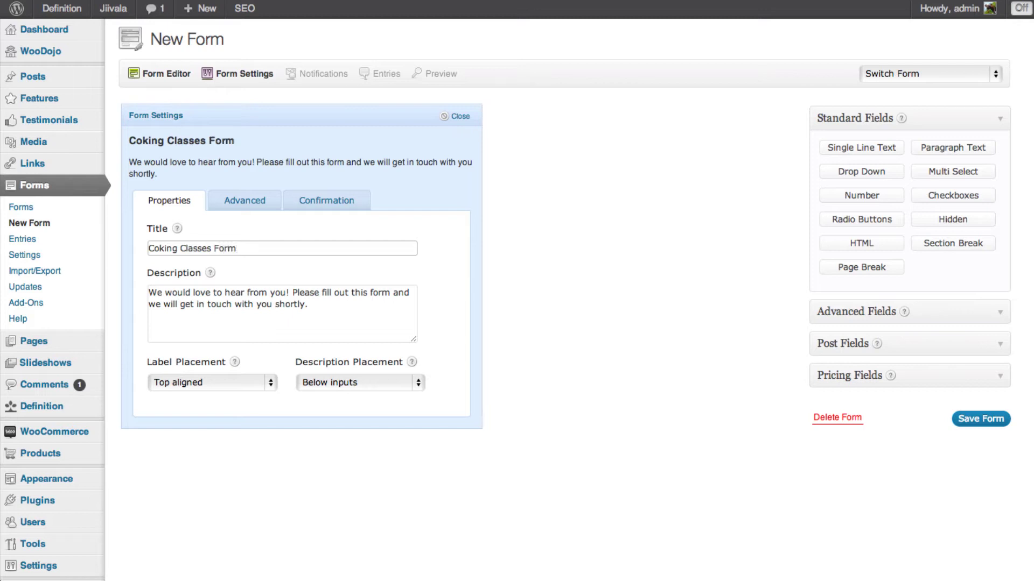
key(Home)
click(216, 249)
text(Application)
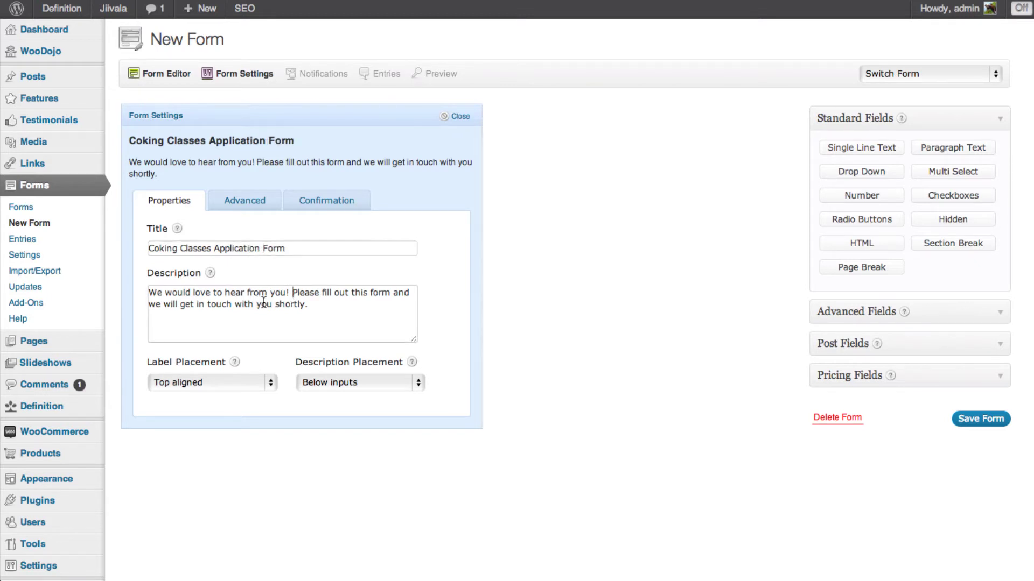
Correct the title typo to 'Cooking Classes Application Form' and close the form settings.
drag(305, 305, 166, 294)
click(166, 294)
click(458, 116)
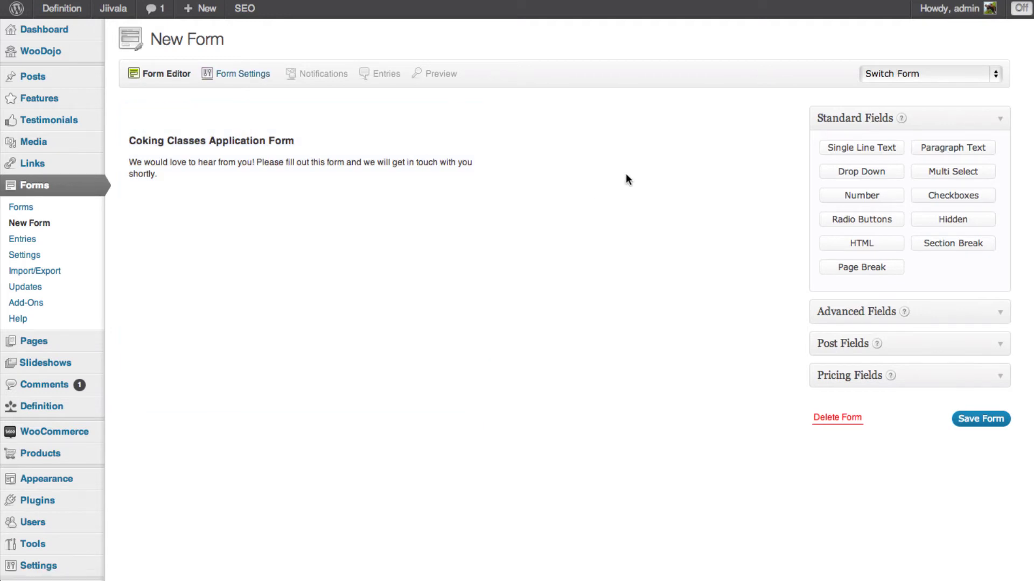
mouse_move(214, 142)
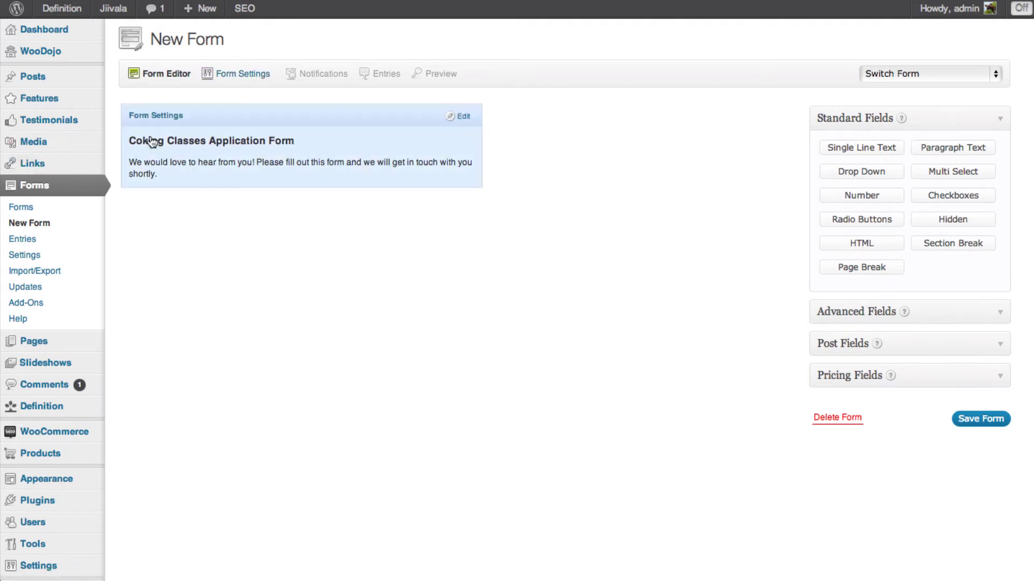
click(469, 117)
click(159, 247)
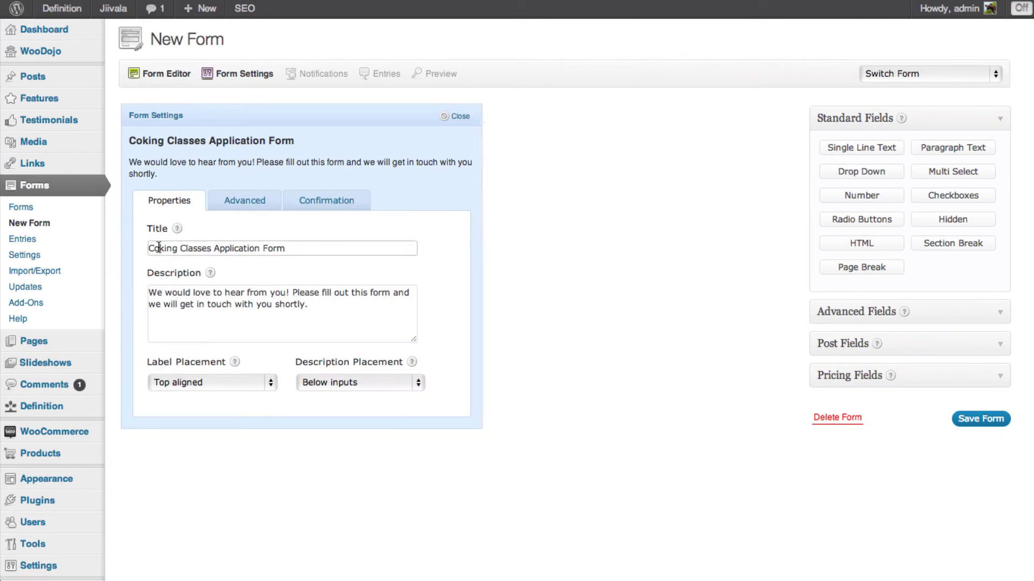
text(o)
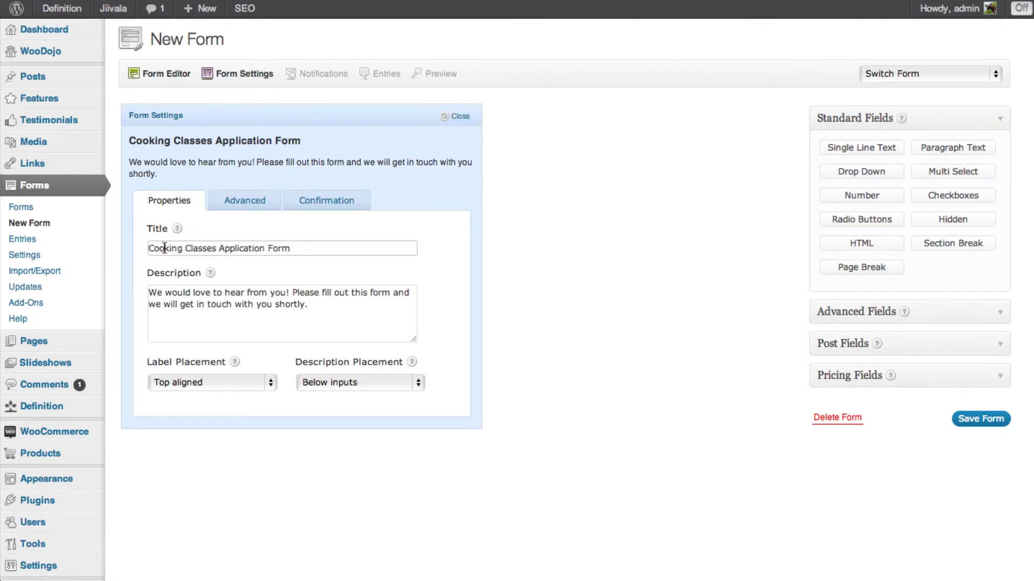
click(457, 116)
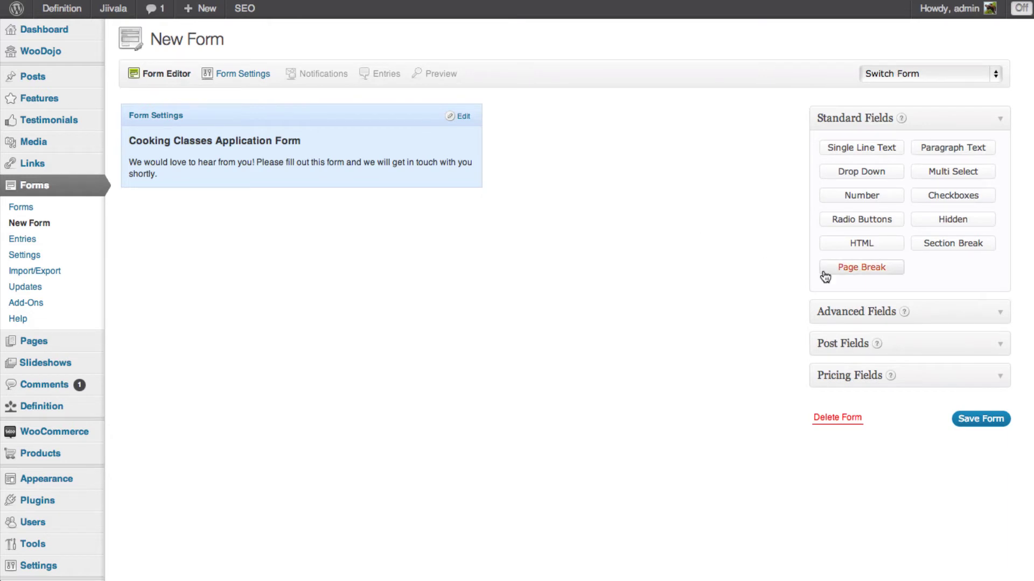
Add a Name field from Advanced Fields and make it required.
click(1001, 312)
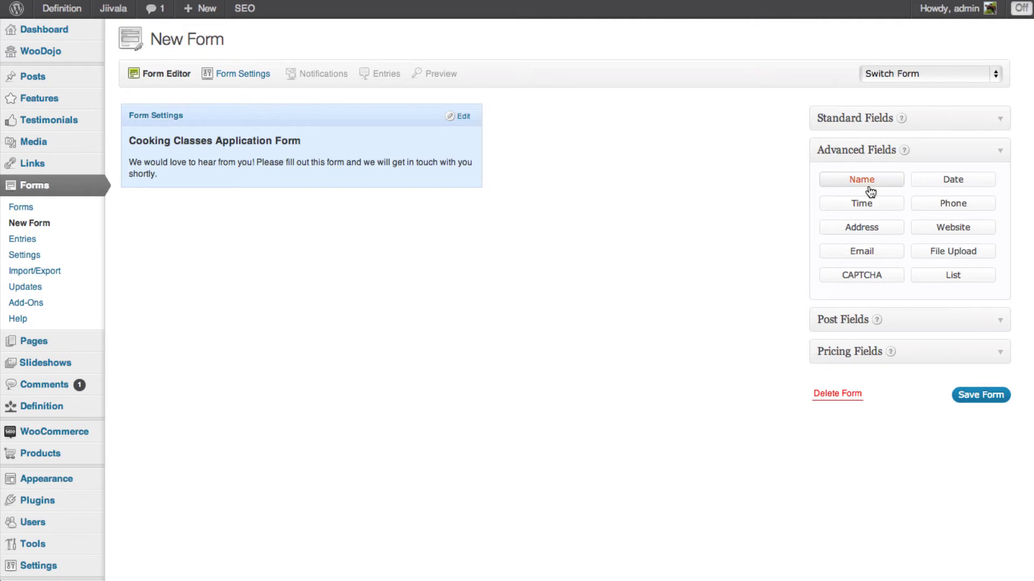
click(869, 188)
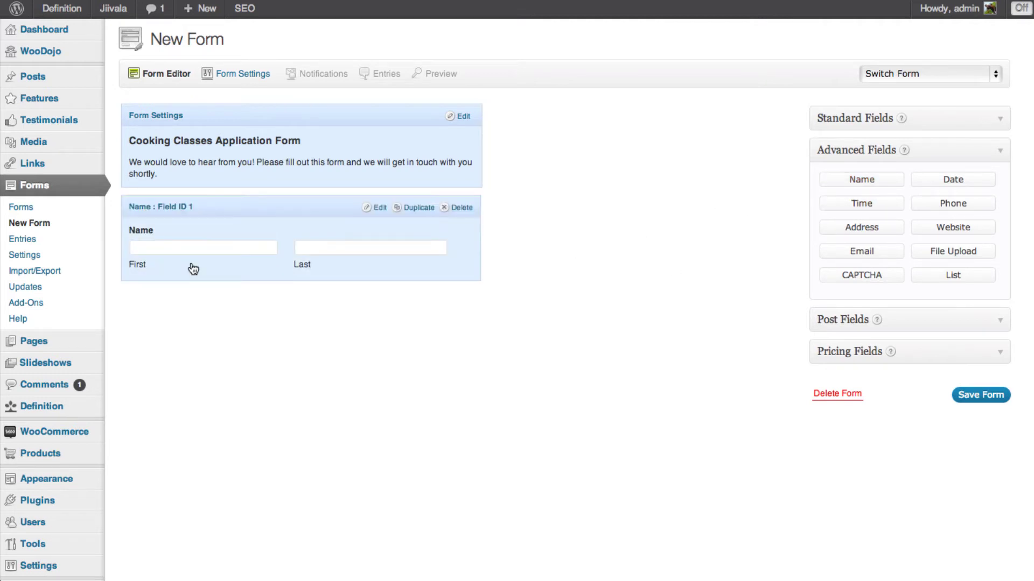
click(379, 208)
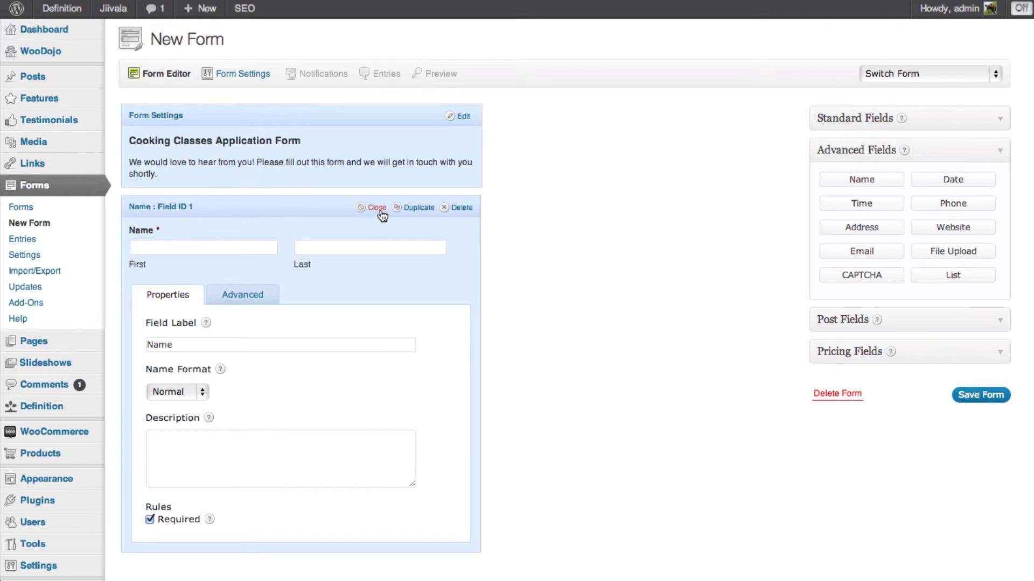
click(418, 208)
click(430, 273)
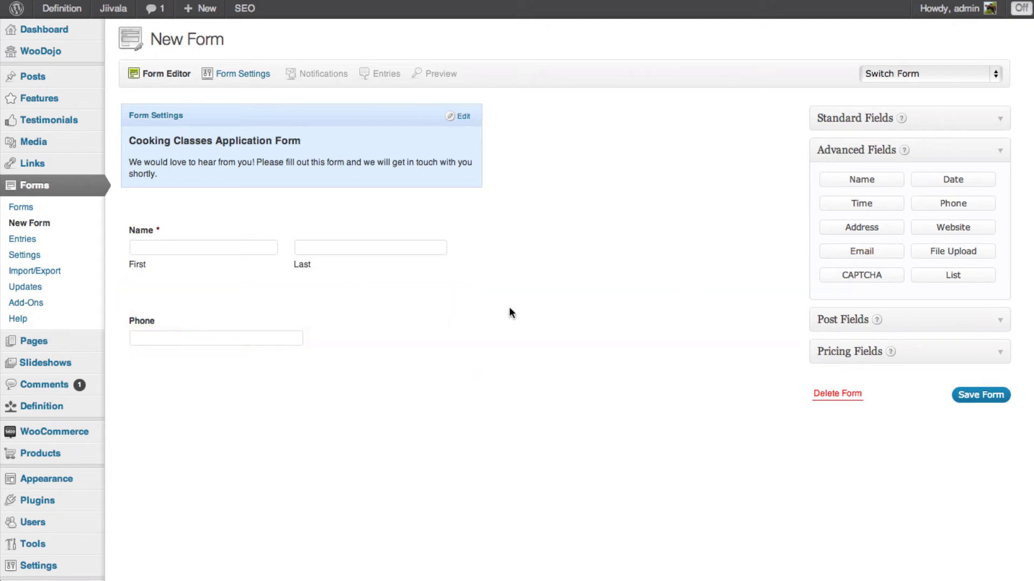
Set the Phone field's format to International and make it required.
click(375, 299)
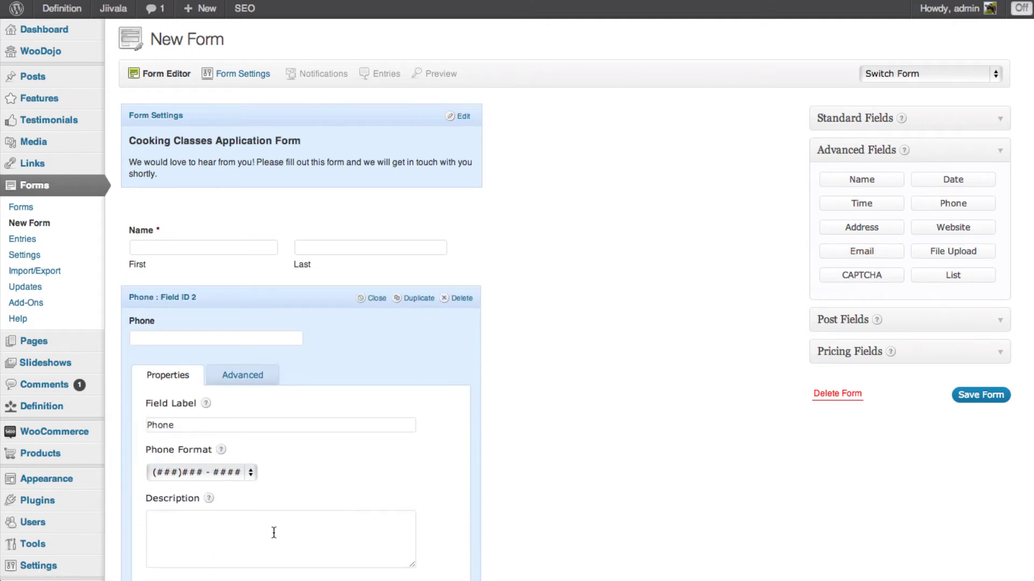
scroll(570, 411, down, 5)
click(233, 341)
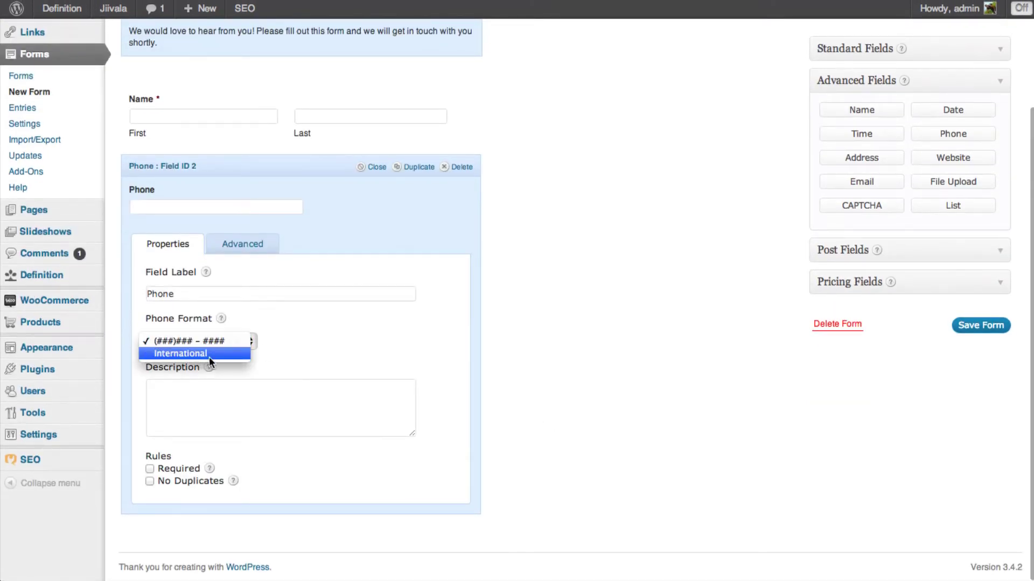
click(209, 356)
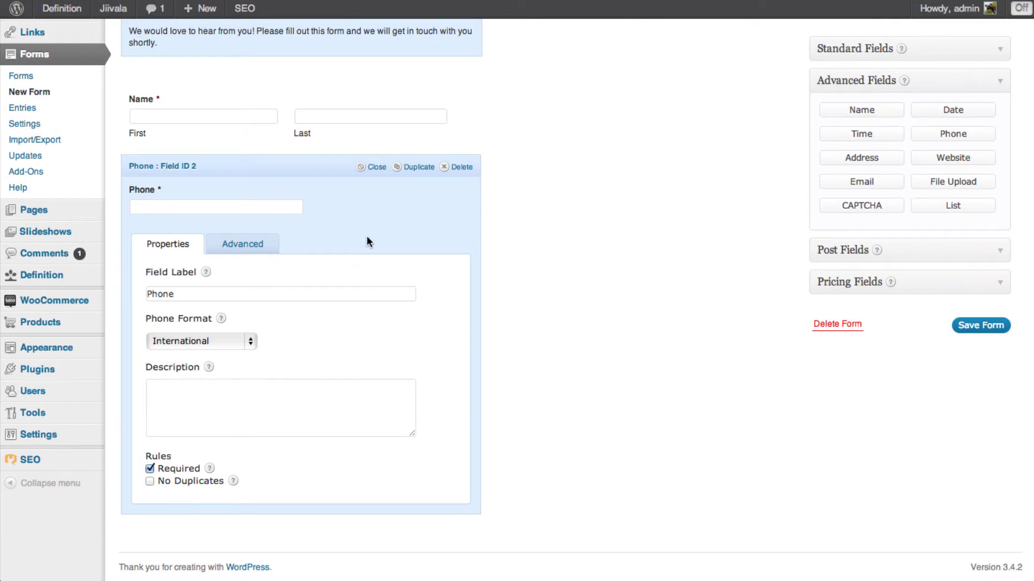
click(376, 168)
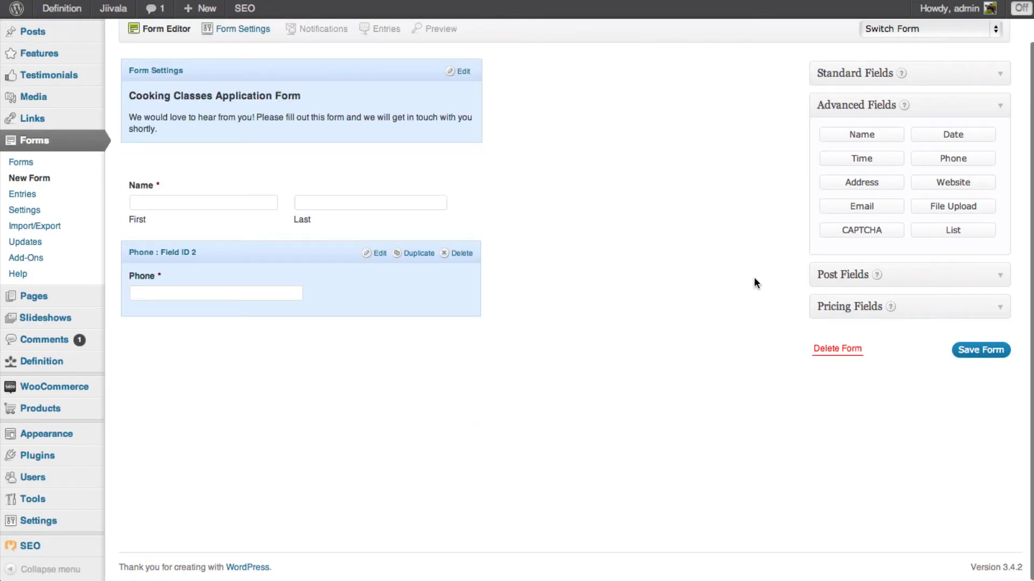
Add an Email field below Phone and make it required.
click(861, 213)
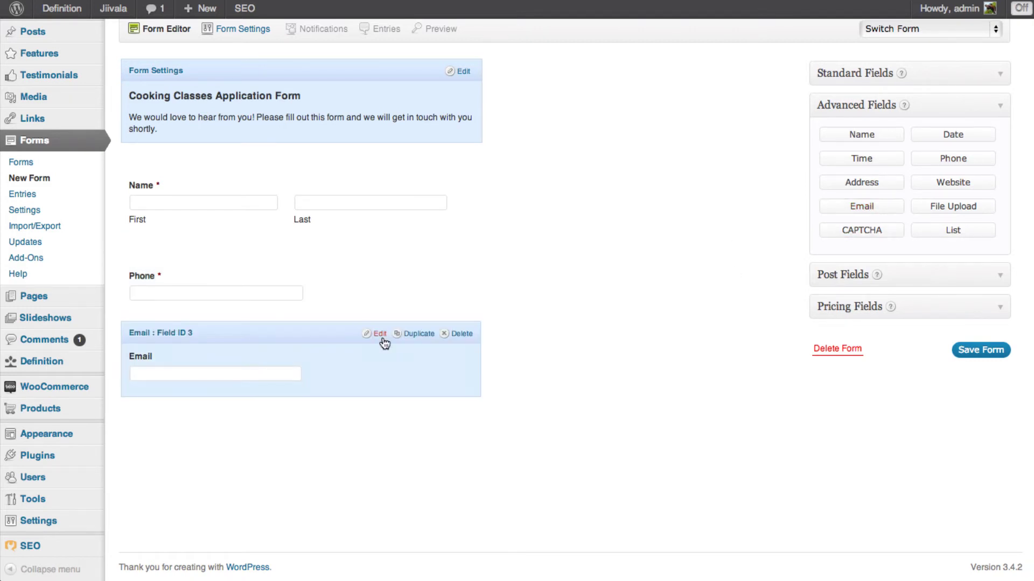
click(382, 338)
scroll(564, 387, down, 3)
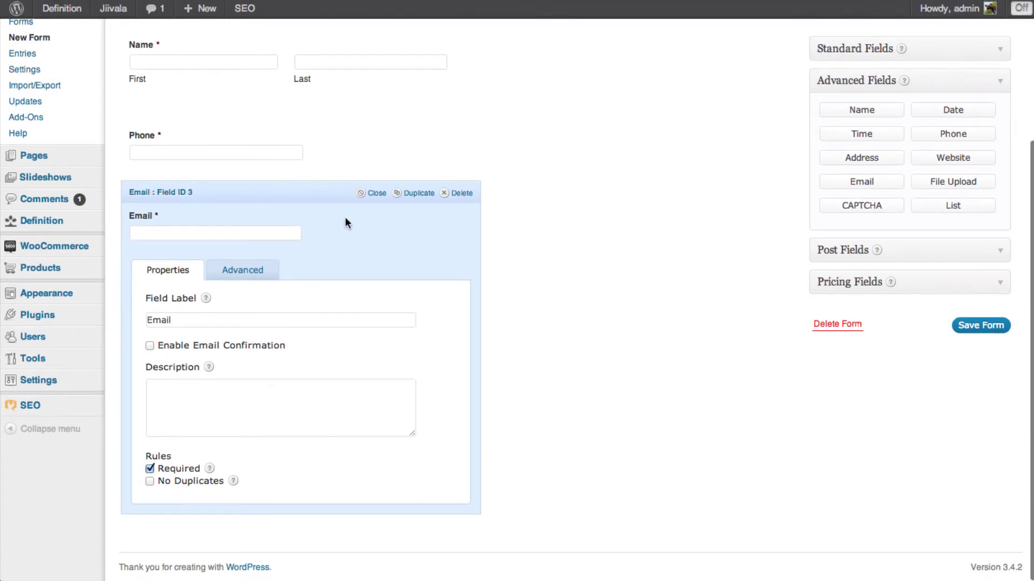
click(371, 194)
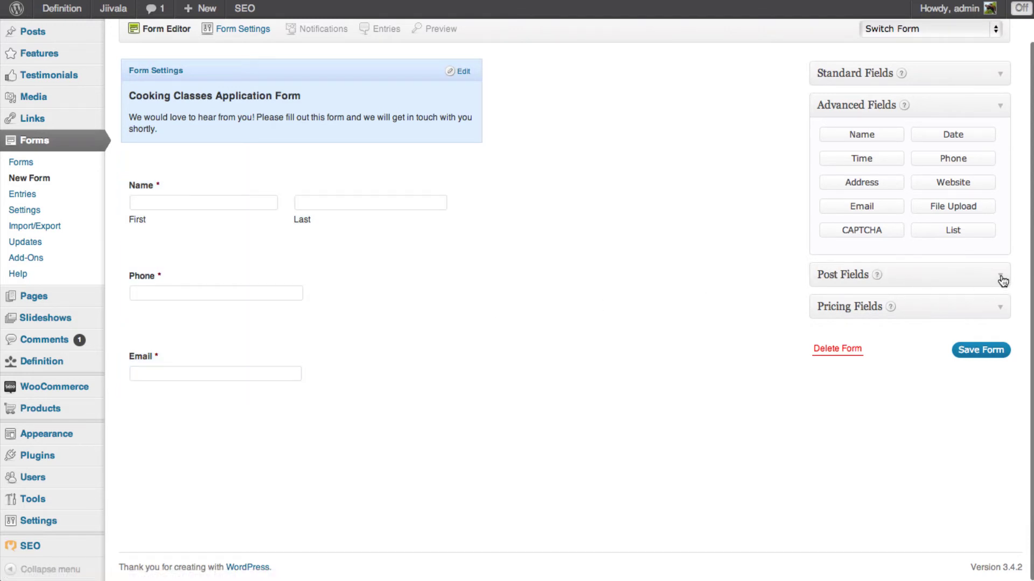
Add a Drop Down field below Email with its settings open, and open the Jiivala site in a new tab.
click(999, 78)
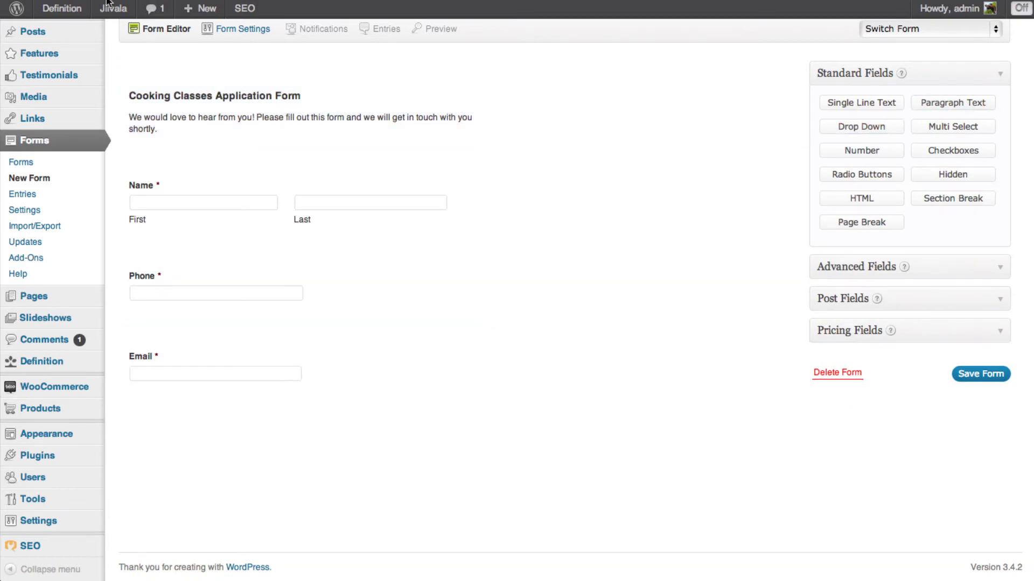
right_click(102, 30)
click(651, 178)
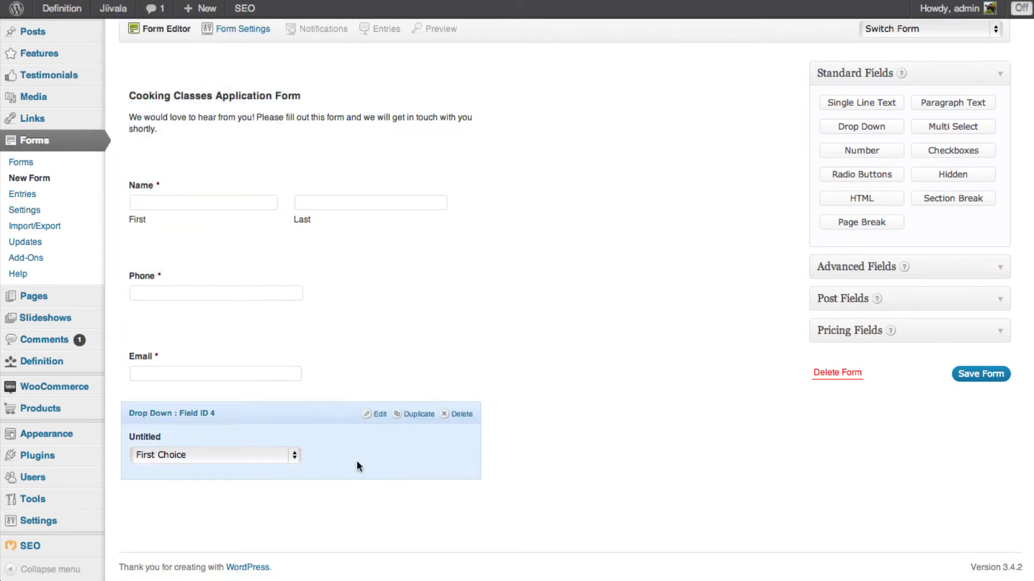
click(378, 414)
scroll(664, 406, down, 1)
scroll(664, 403, down, 4)
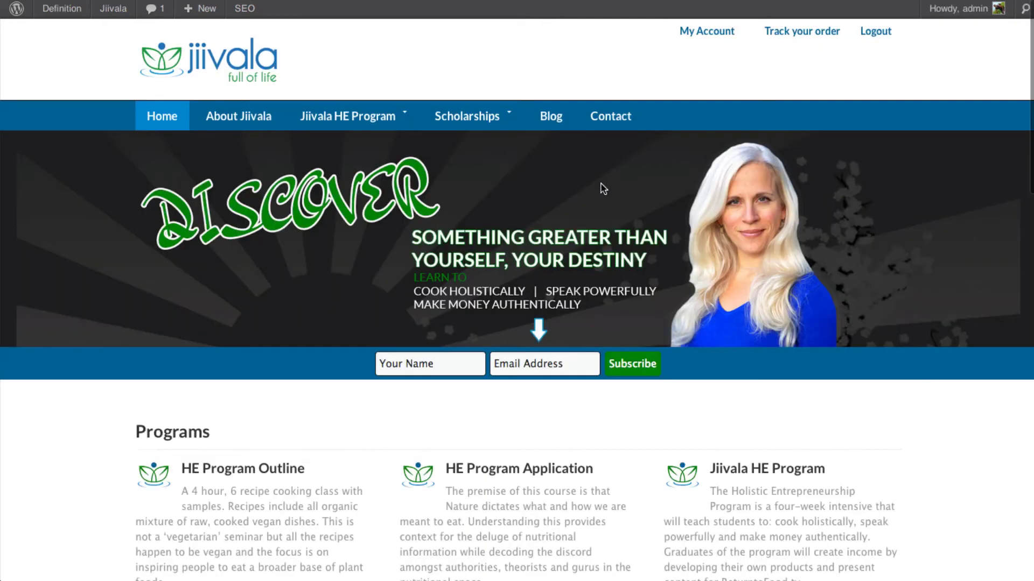
Scroll to Program Updates on the Jiivala site and select the Wake Up to Wellness Vegan Cooking Class title.
scroll(595, 220, down, 5)
scroll(583, 226, down, 5)
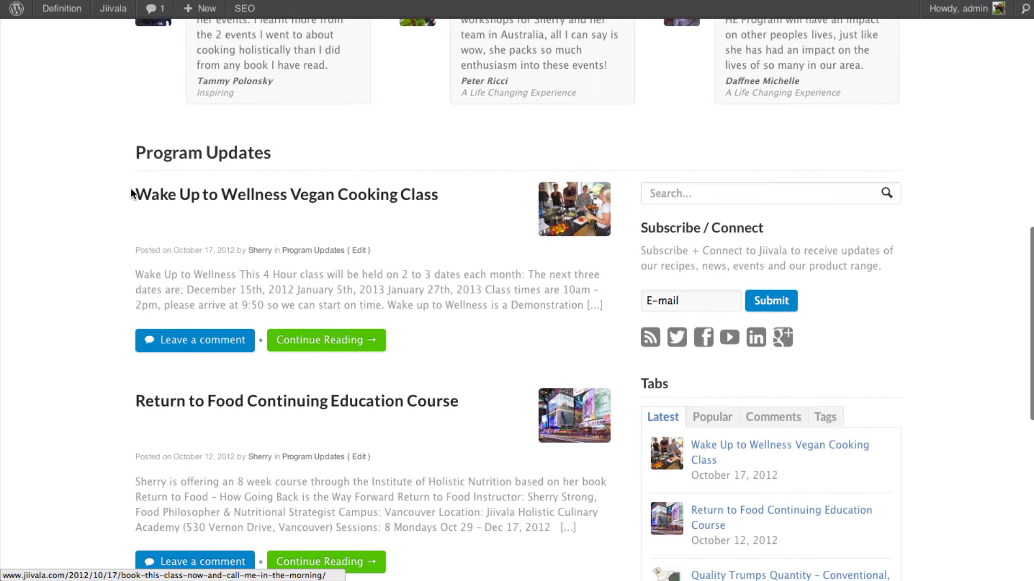
drag(133, 195, 440, 193)
key(super+c)
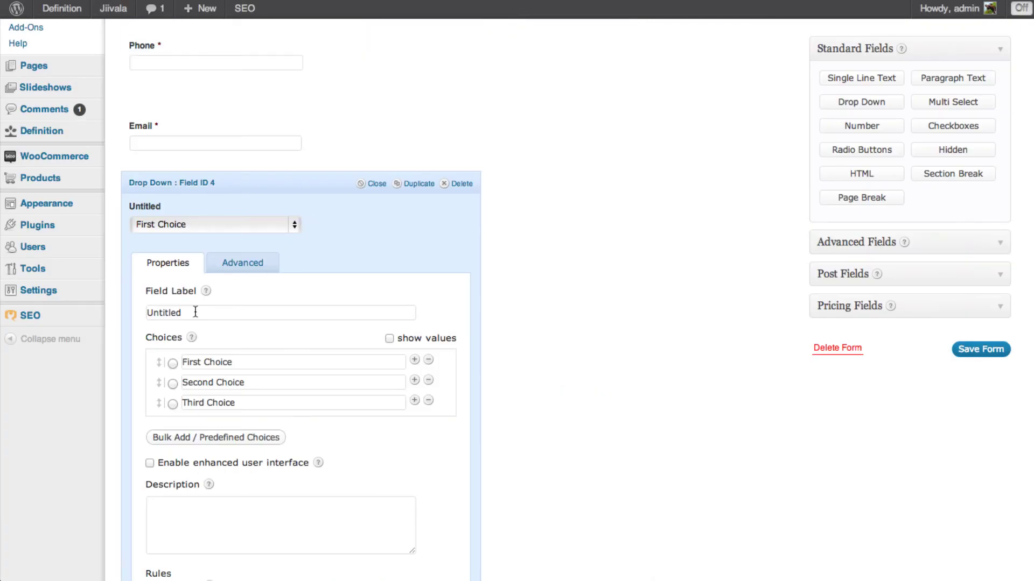
Set the drop-down choices to 'Wake Up to Wellness Vegan' and 'Vegan Munchies', removing the third.
triple_click(199, 355)
key(super+v)
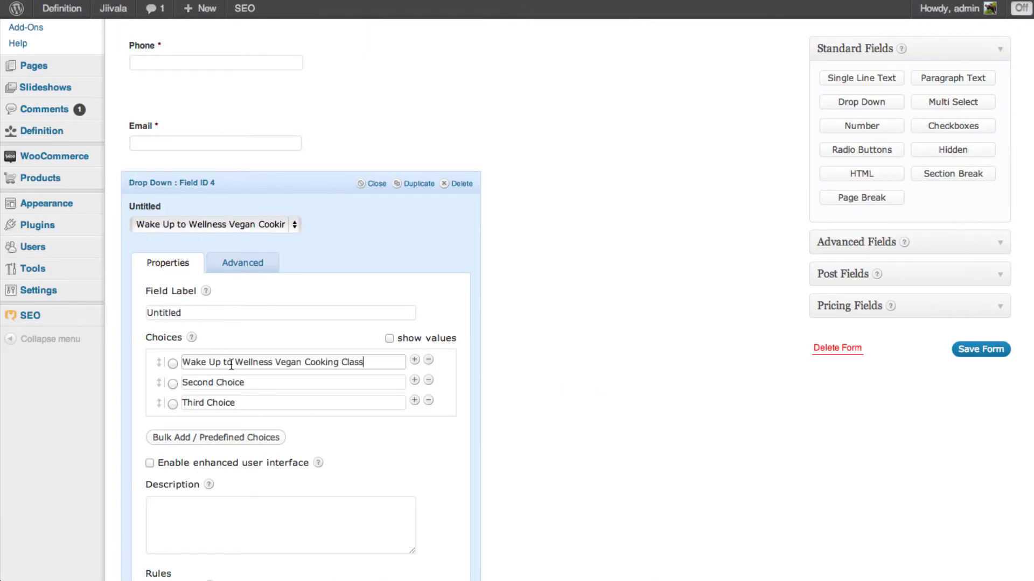
drag(301, 362, 386, 359)
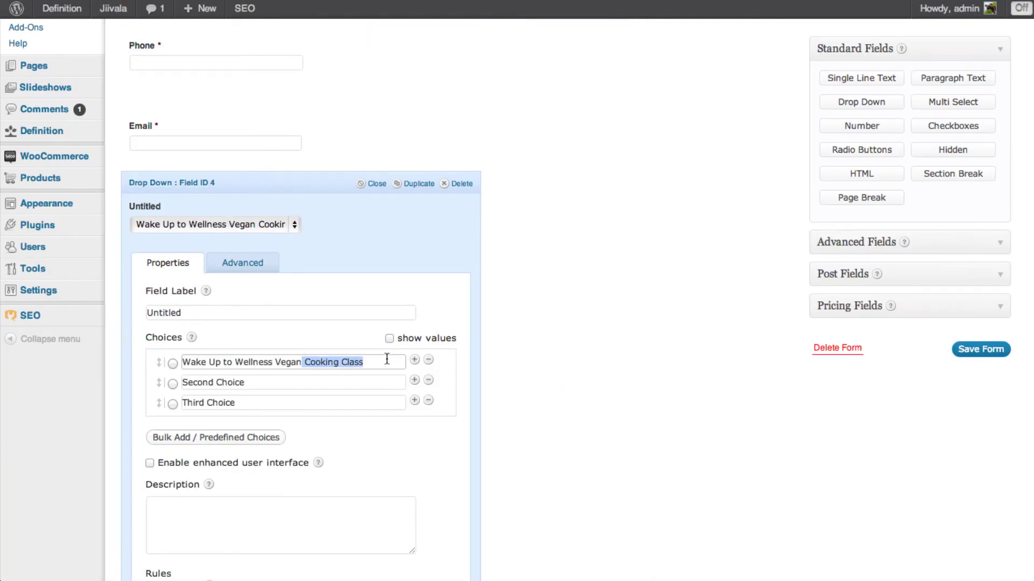
key(BackSpace)
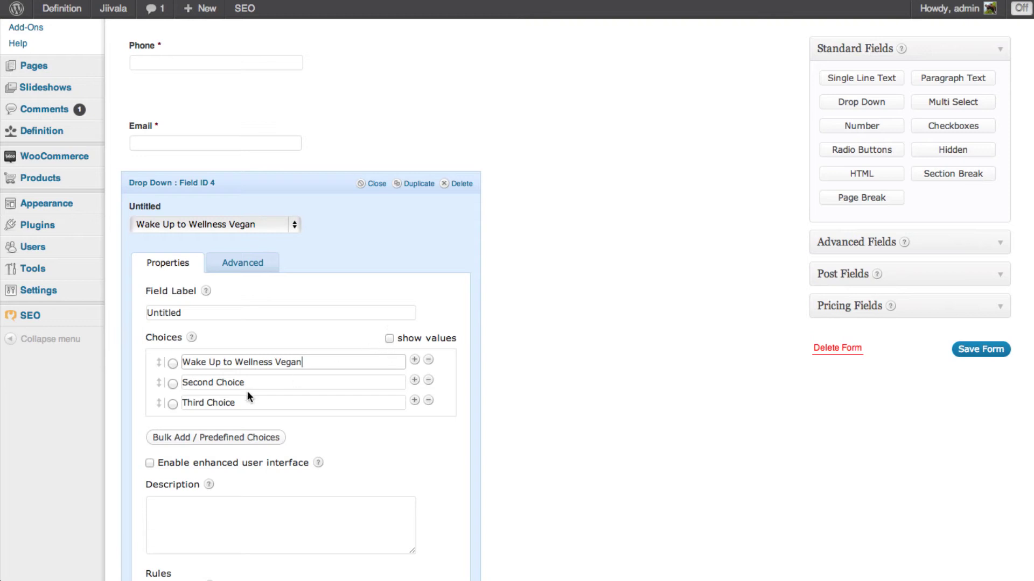
triple_click(204, 387)
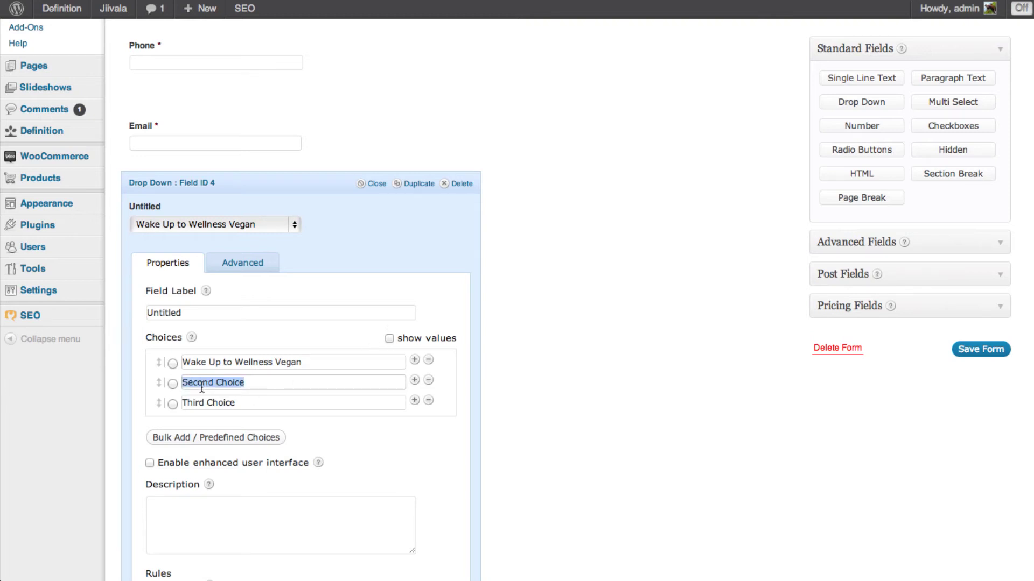
text(Vegan M)
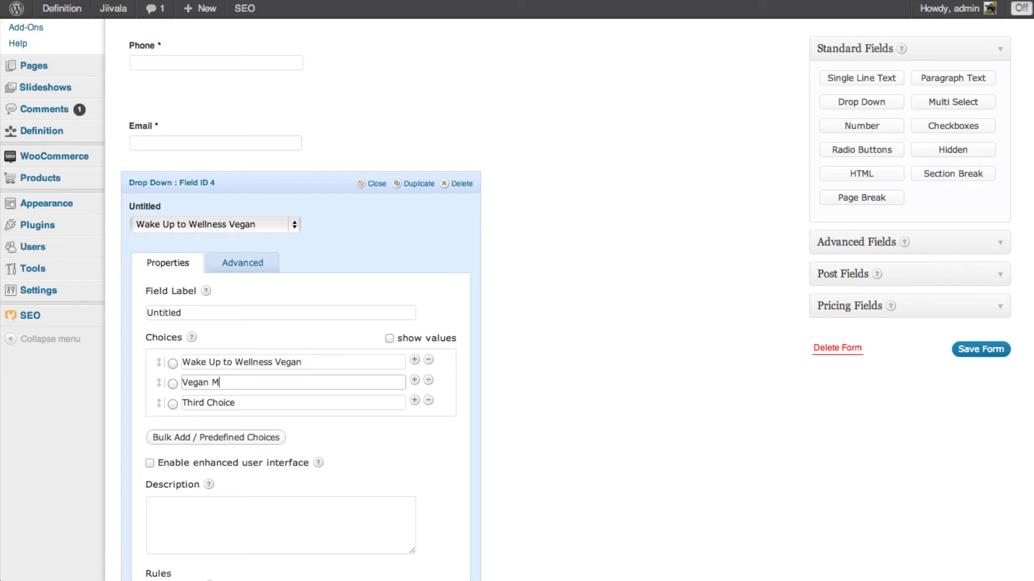
text(und)
click(199, 405)
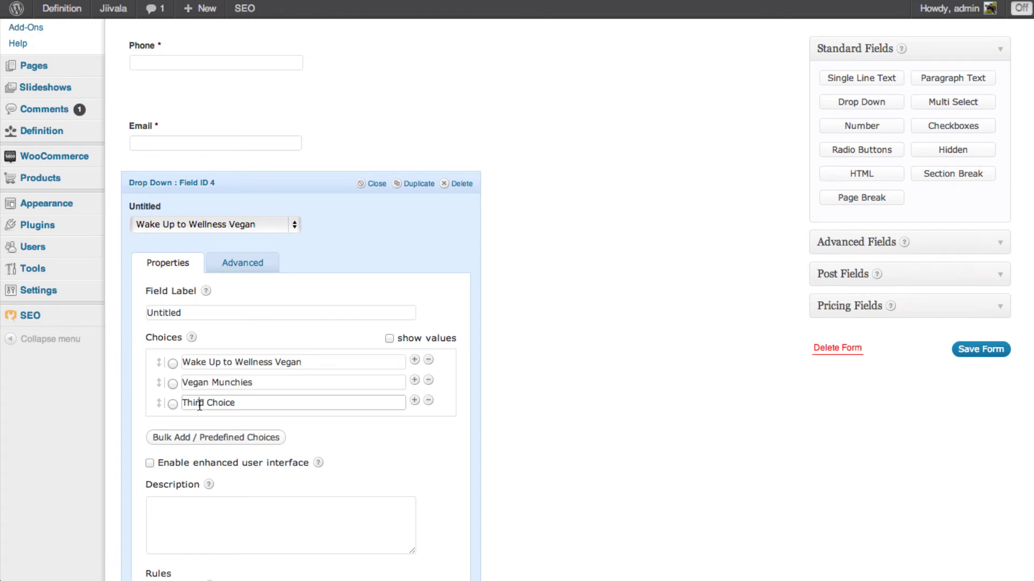
click(428, 401)
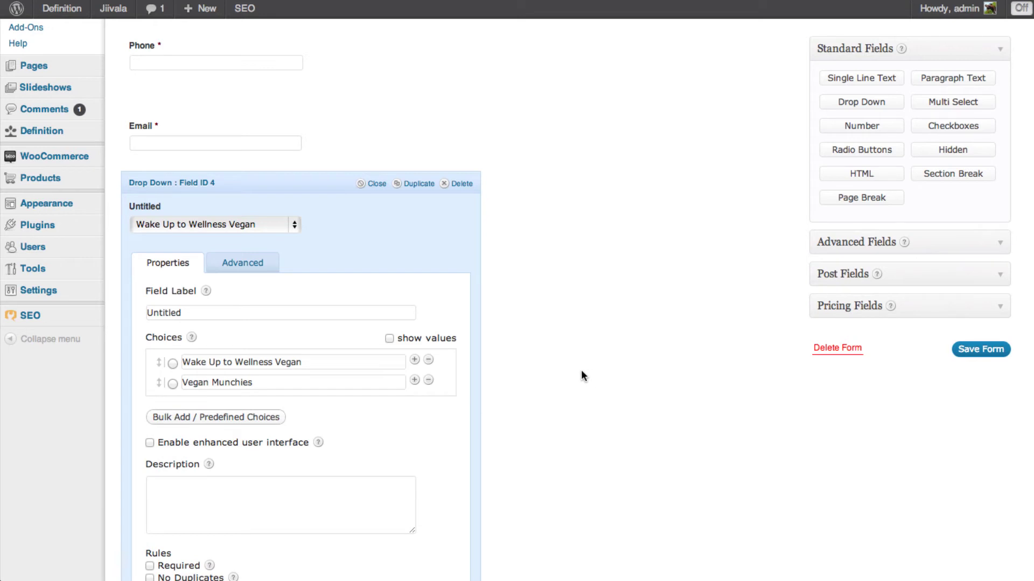
Label the drop-down field 'Class?' and close its settings.
drag(196, 314, 128, 315)
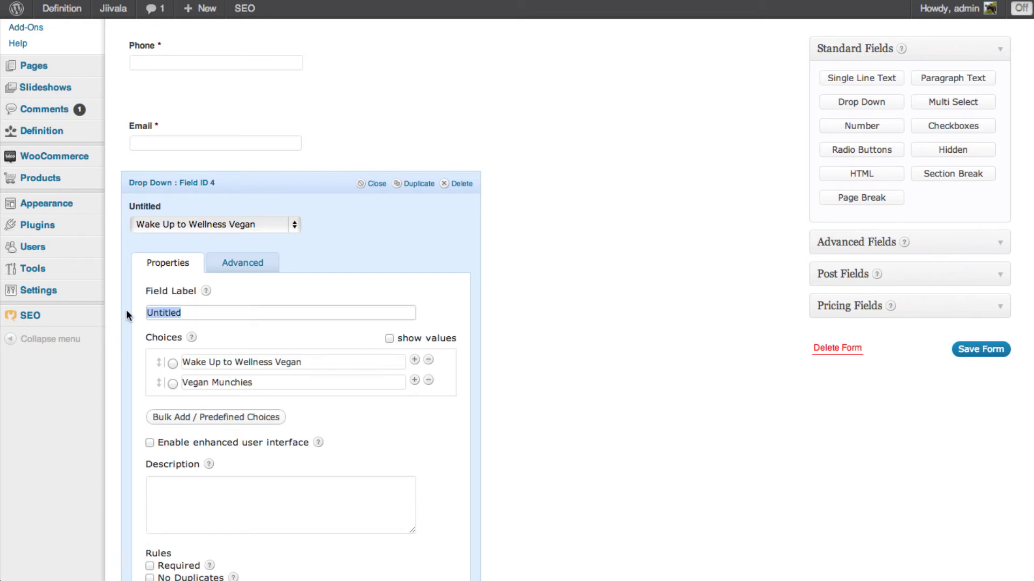
text(Wh)
key(BackSpace)
key(BackSpace)
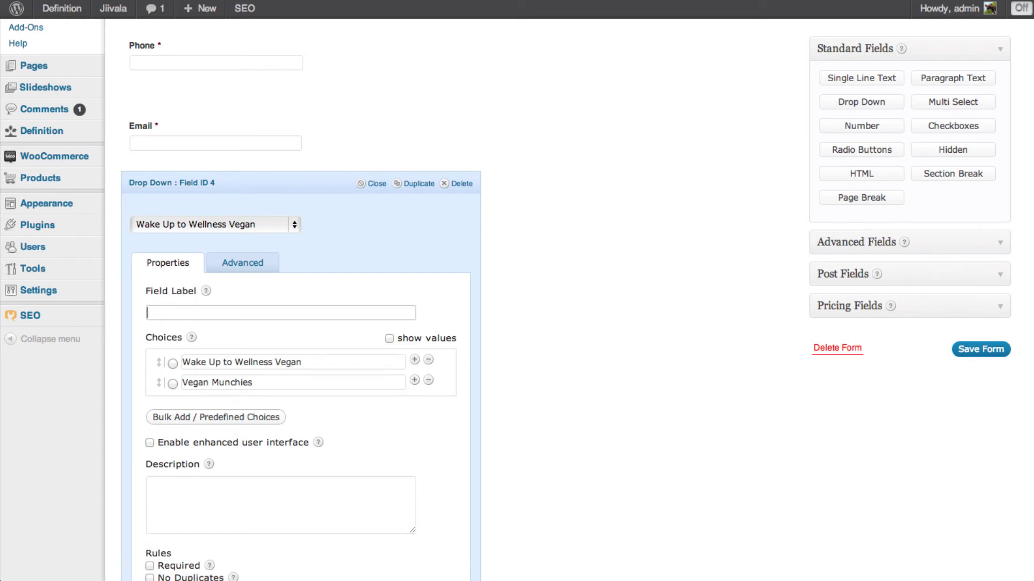
text(Class?)
click(375, 183)
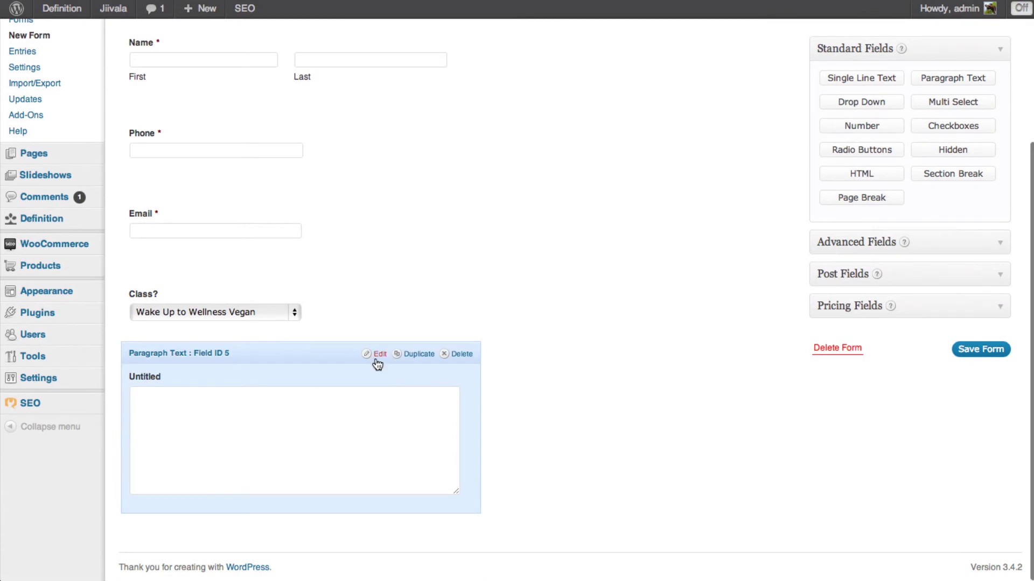
Rename the Paragraph Text field below Class? from Untitled to Message.
click(377, 355)
scroll(162, 484, down, 5)
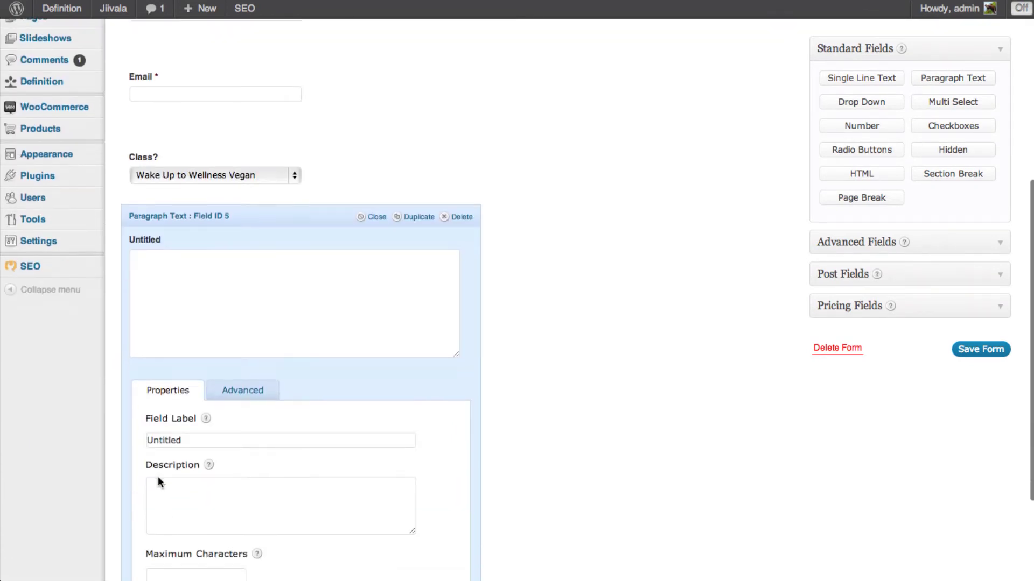
double_click(165, 428)
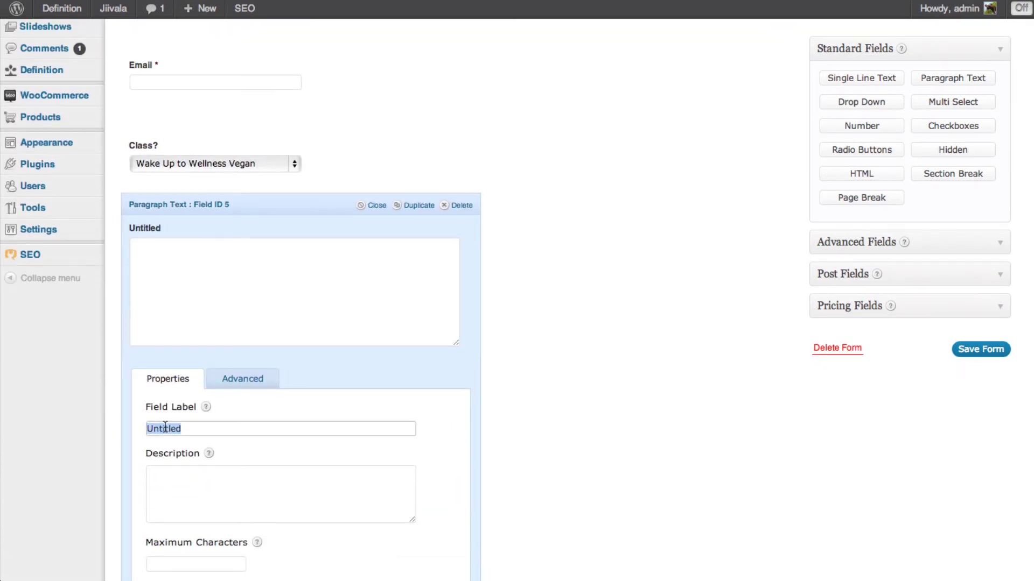
text(Message)
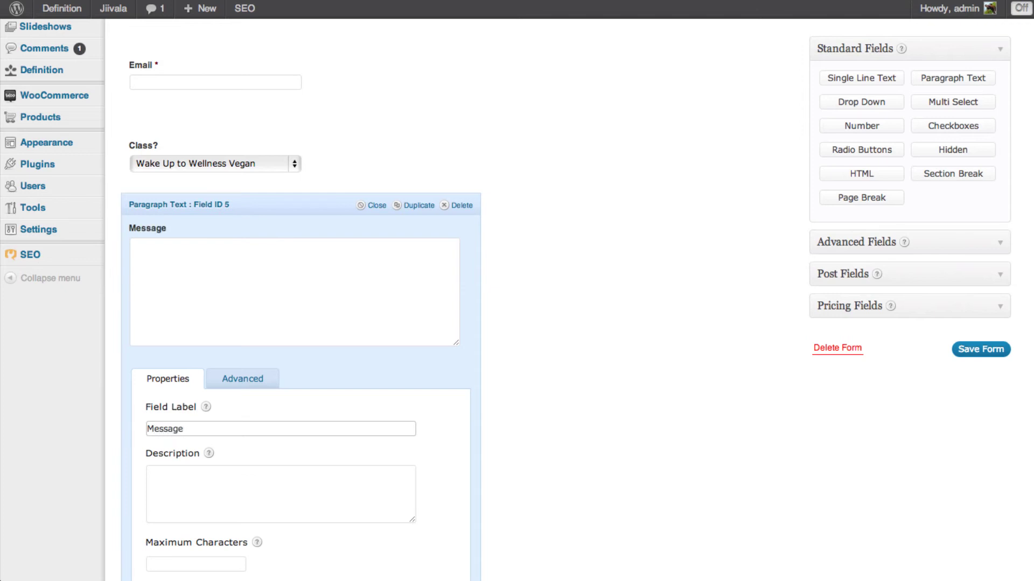
click(377, 206)
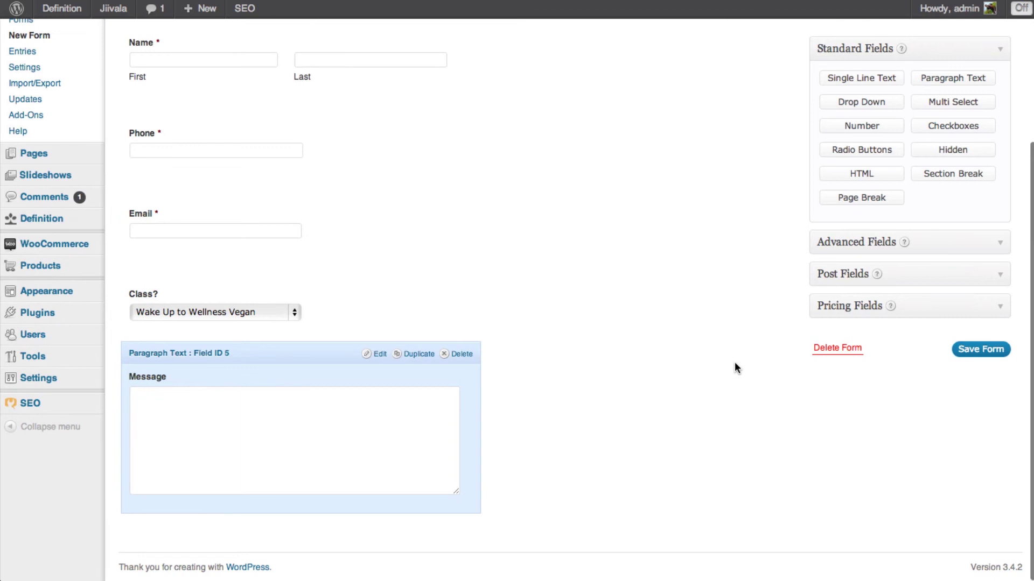
Add a CAPTCHA field from Advanced Fields, then delete it again.
scroll(735, 366, up, 6)
scroll(735, 365, down, 6)
click(996, 249)
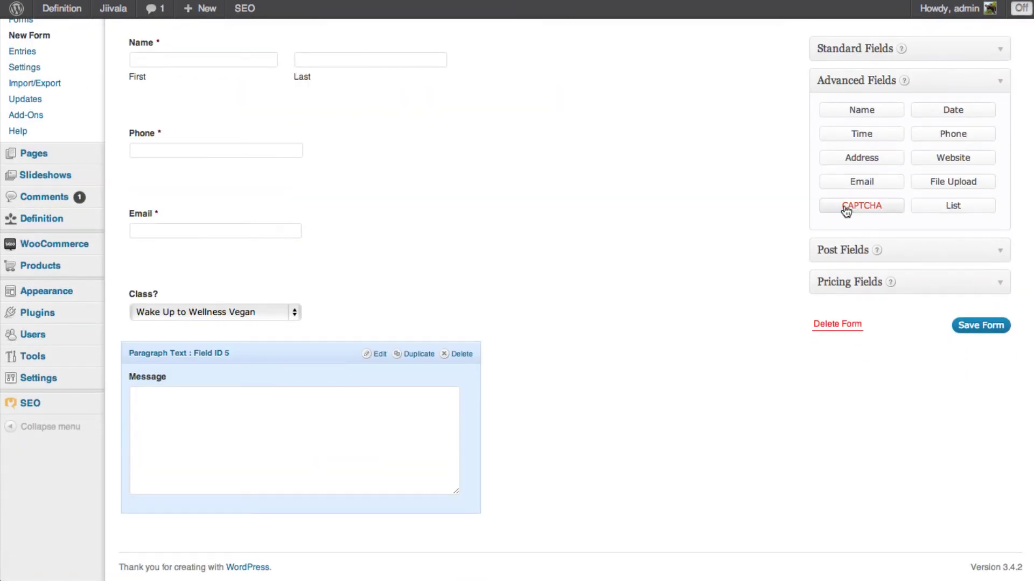
scroll(655, 341, down, 2)
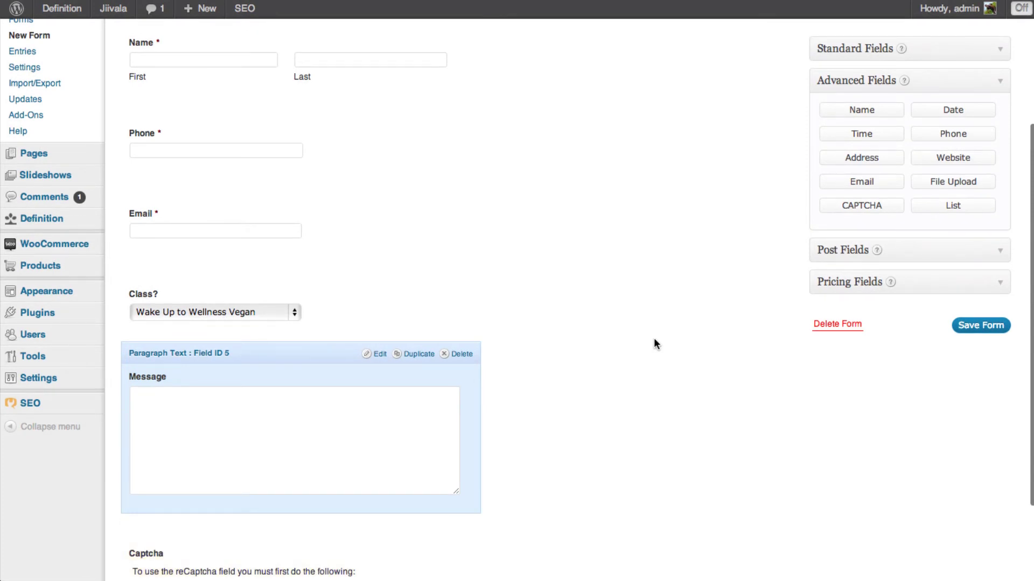
scroll(653, 340, down, 3)
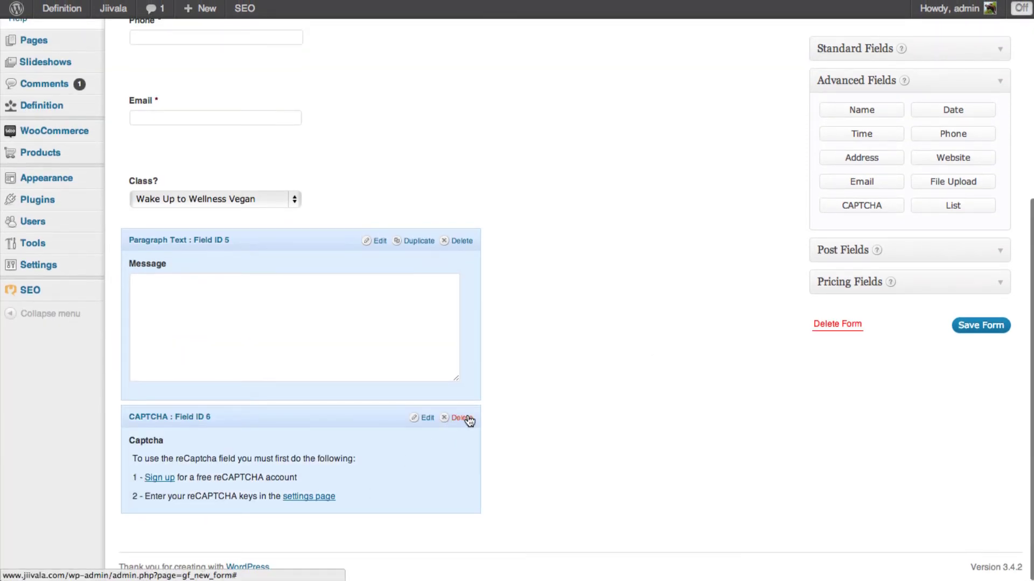
click(458, 418)
Save the Cooking Classes form, which now ends with the Message field.
scroll(597, 419, up, 6)
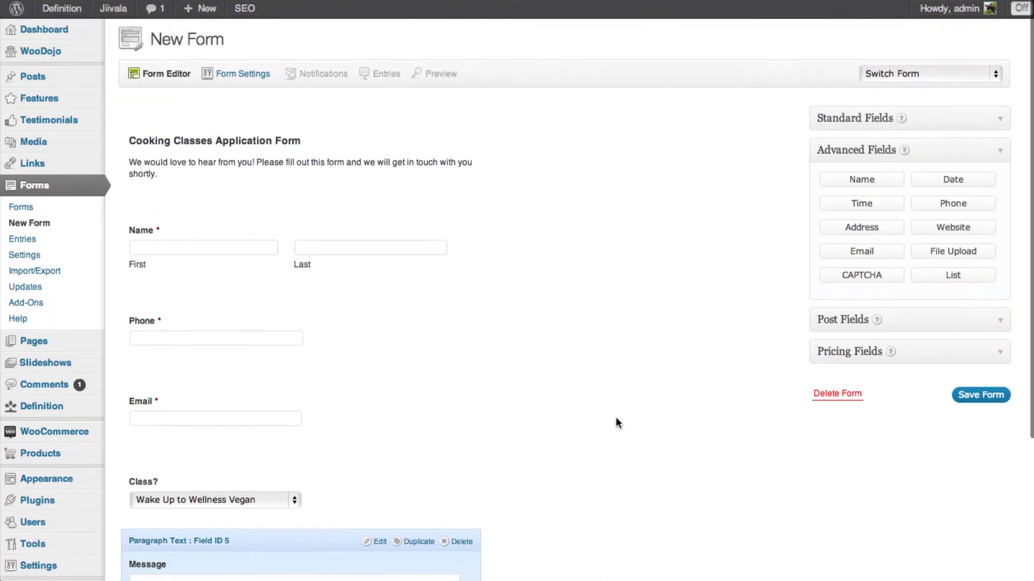
scroll(616, 418, down, 4)
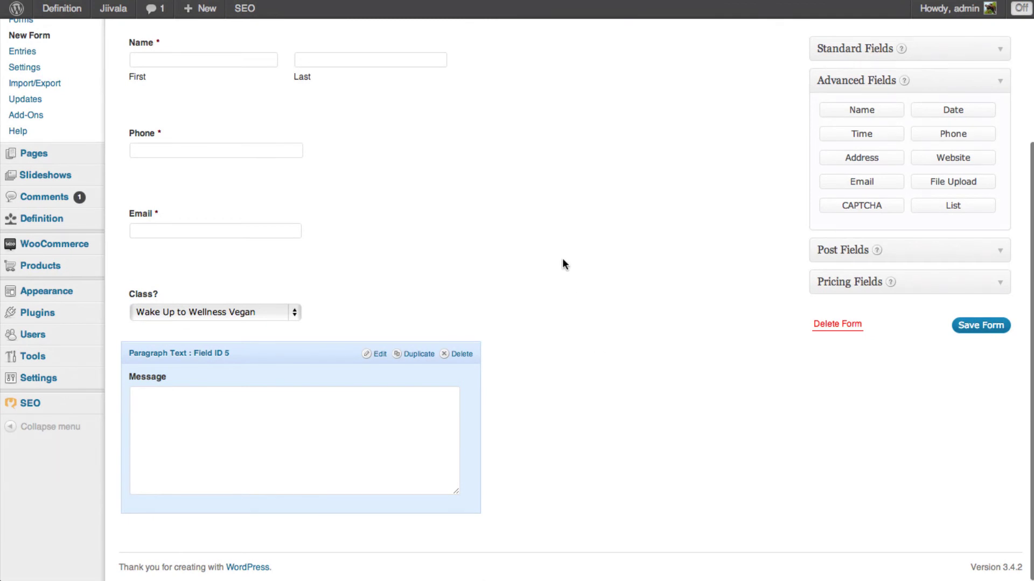
click(981, 329)
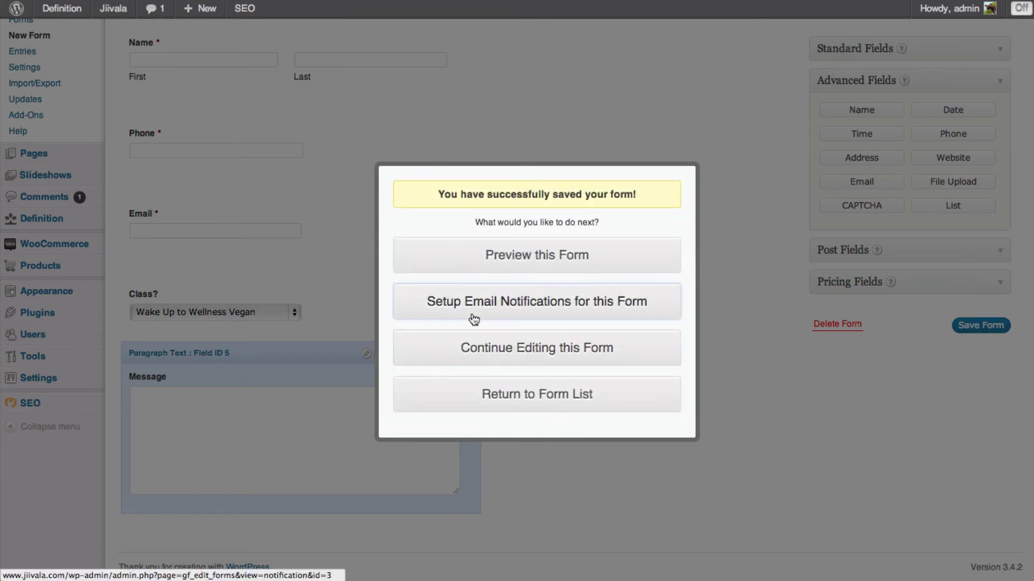
In the admin notification, set From Name to the Name field and Reply To to the Email field.
click(473, 307)
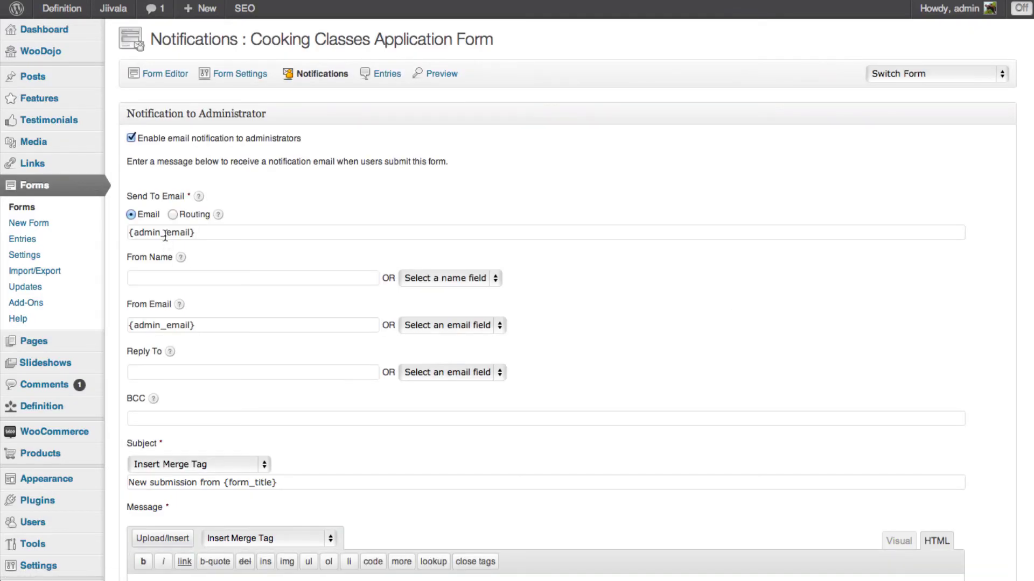
scroll(179, 363, down, 2)
click(418, 223)
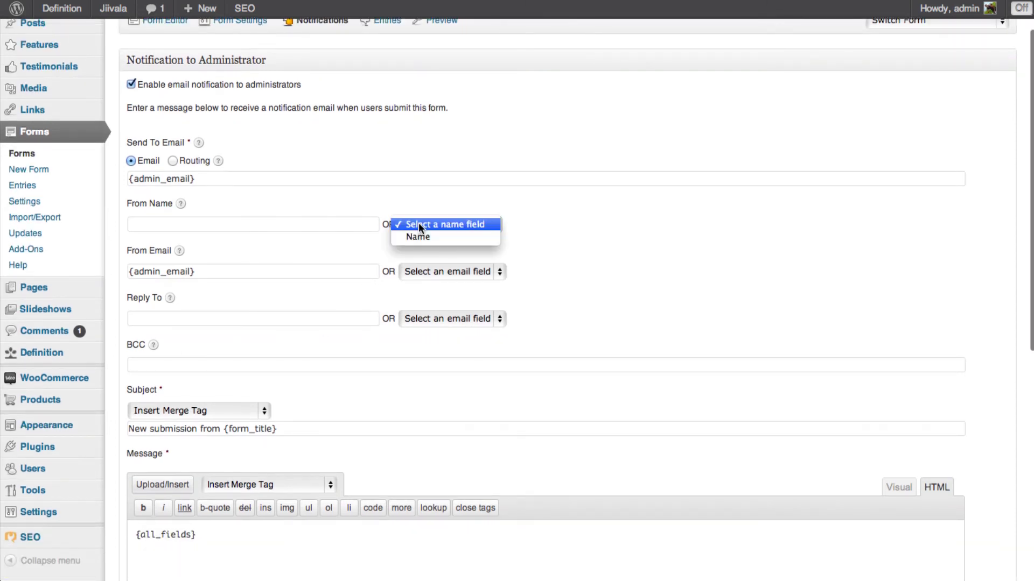
click(211, 222)
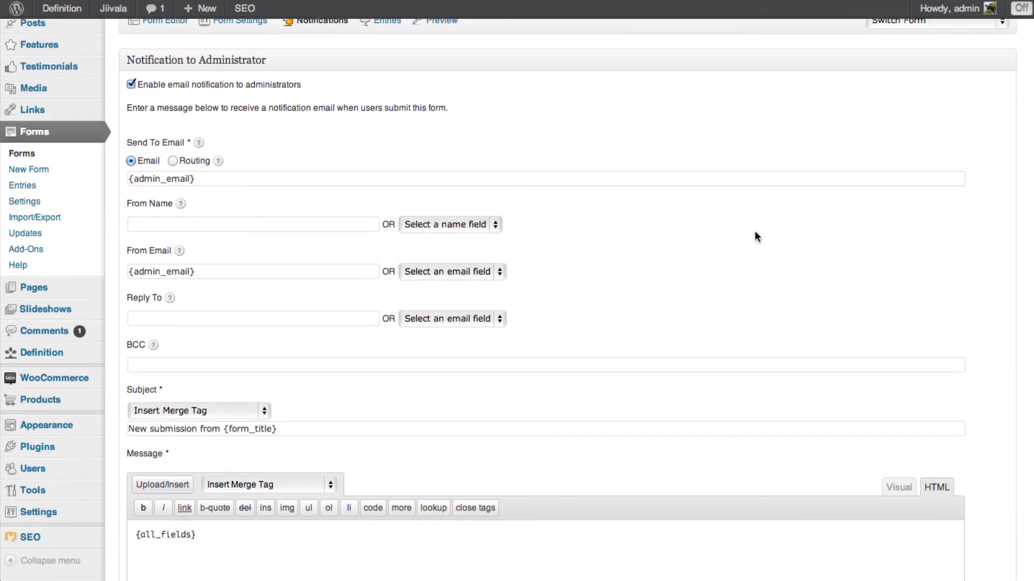
click(458, 224)
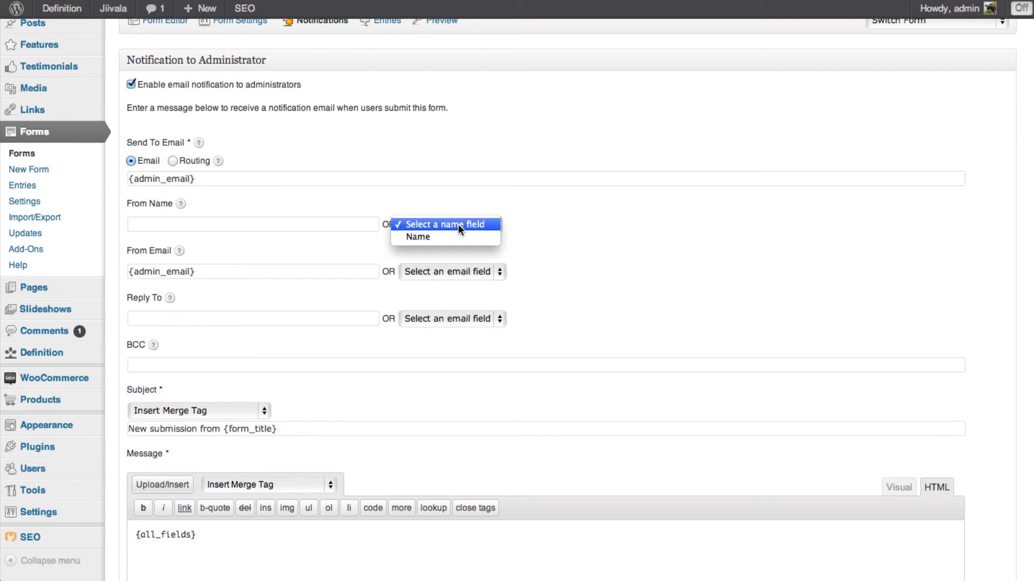
click(429, 232)
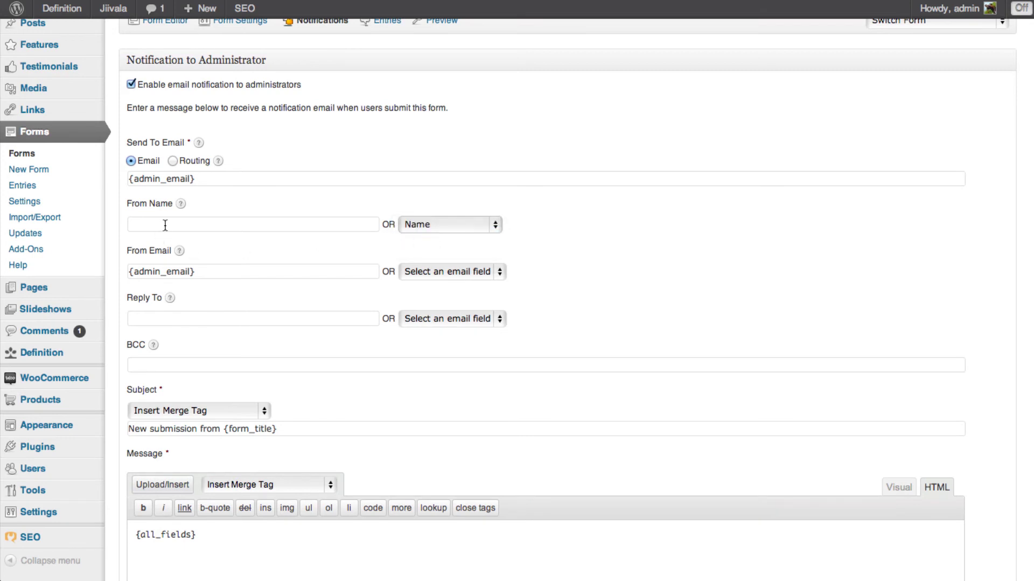
click(435, 225)
click(435, 225)
click(423, 321)
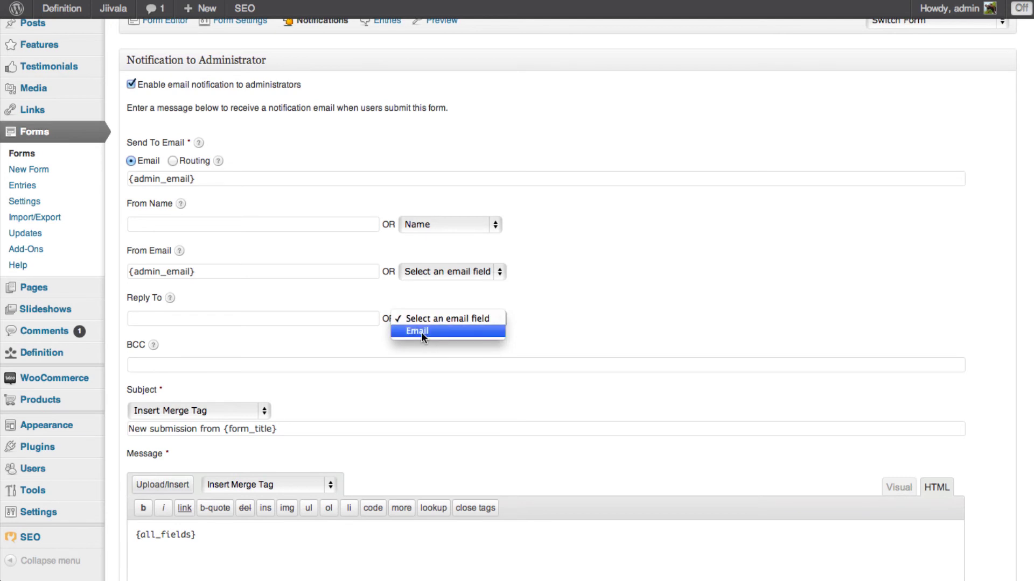
click(421, 331)
Enable email notification to administrators, keeping {admin_email} as the recipient.
scroll(639, 309, down, 10)
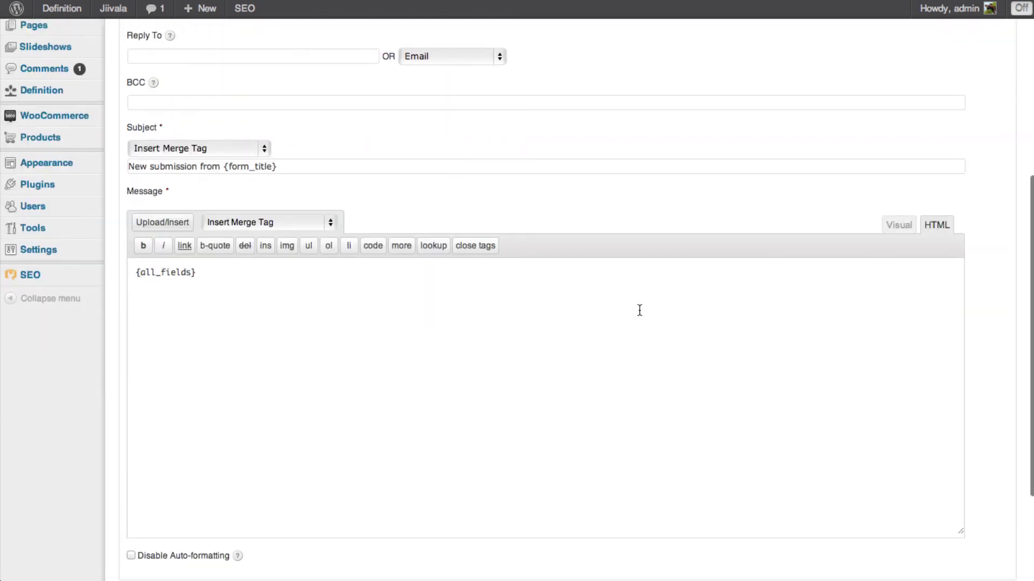
scroll(639, 310, up, 10)
scroll(640, 309, down, 10)
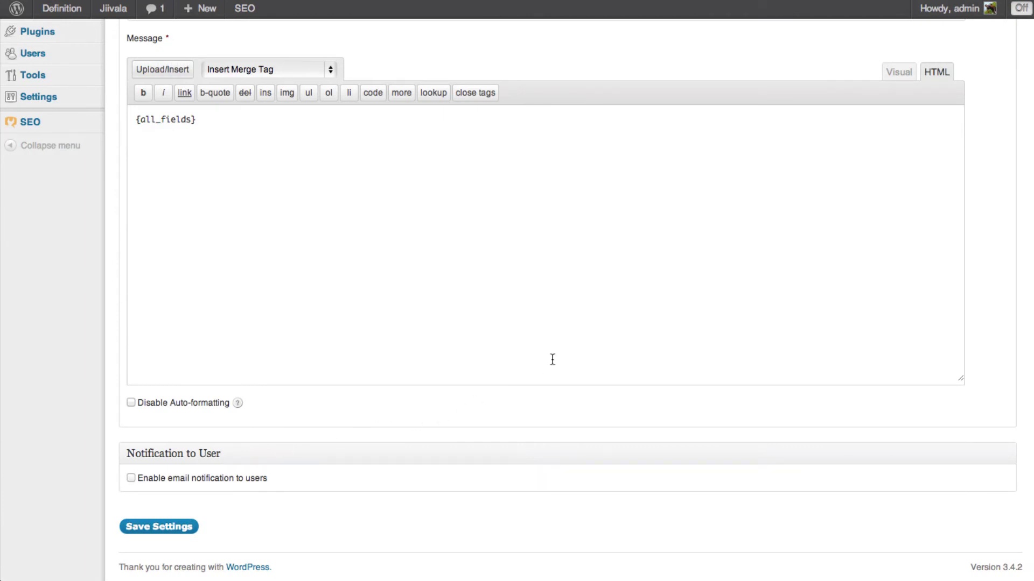
scroll(553, 360, up, 10)
scroll(551, 359, down, 10)
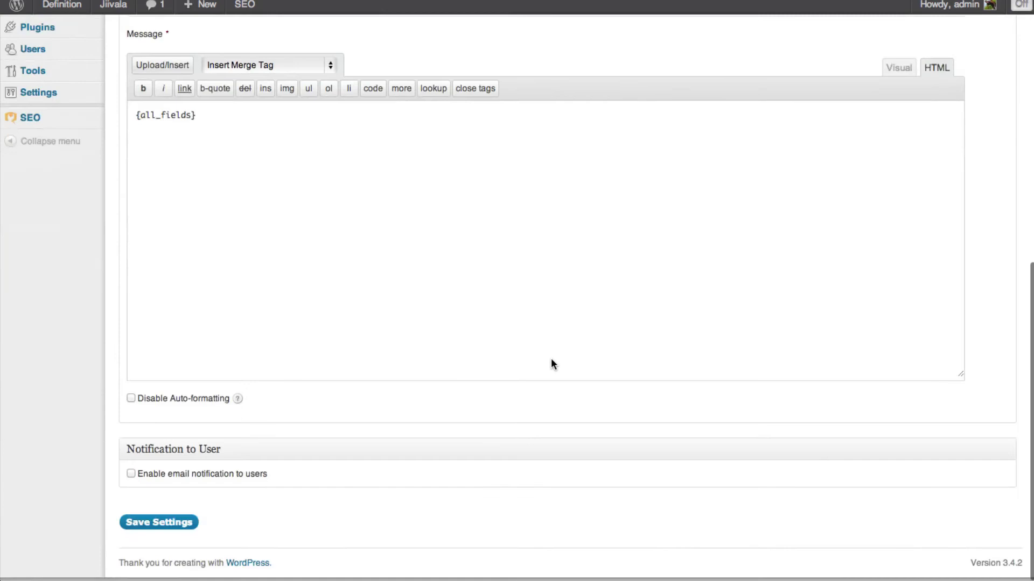
scroll(551, 360, up, 10)
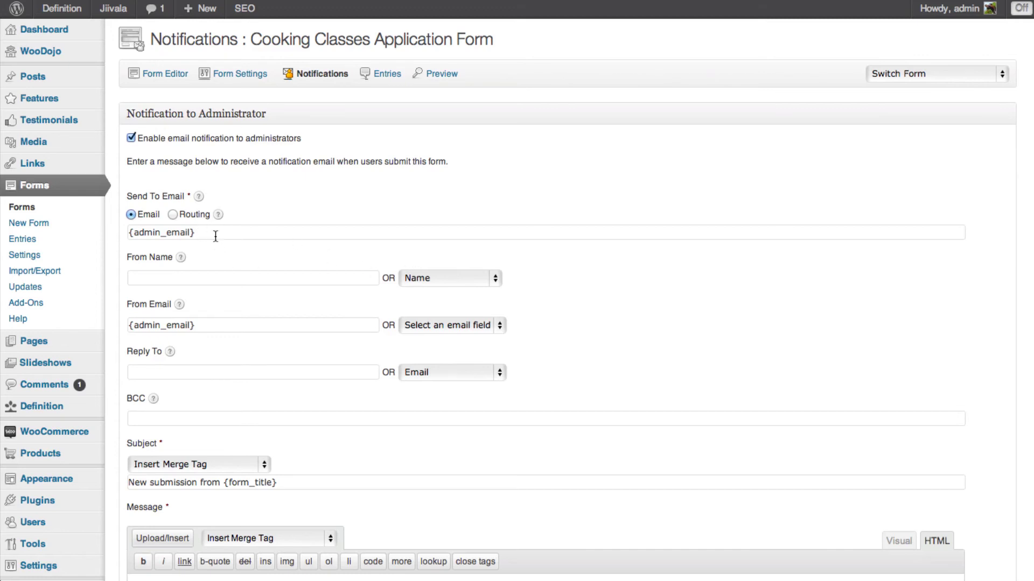
click(218, 232)
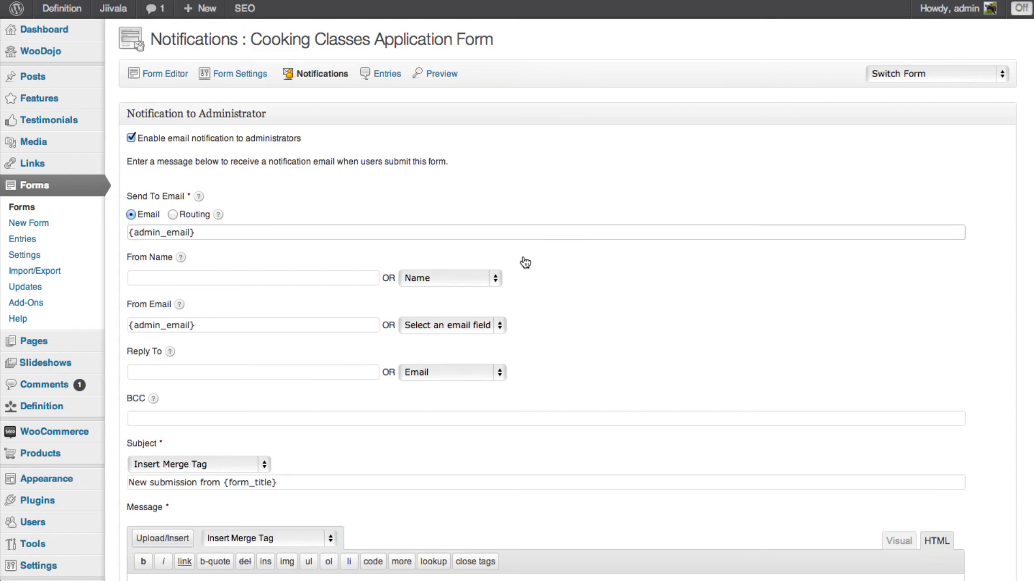
Keep the default subject and {all_fields} message, and save the notification settings.
scroll(247, 334, down, 4)
scroll(247, 334, up, 4)
scroll(702, 331, down, 4)
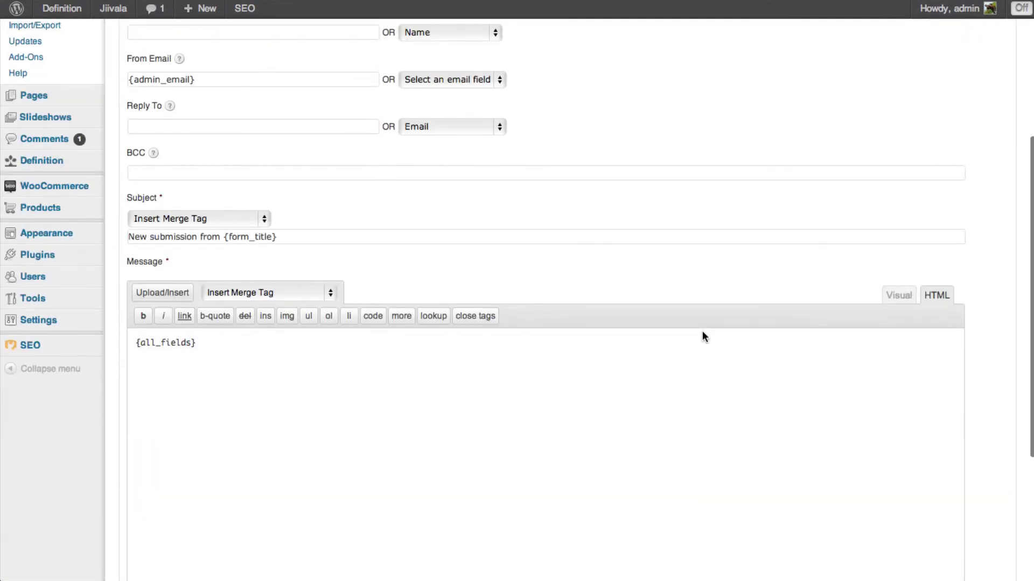
scroll(702, 331, up, 4)
scroll(702, 330, down, 2)
scroll(702, 331, down, 4)
scroll(702, 331, up, 5)
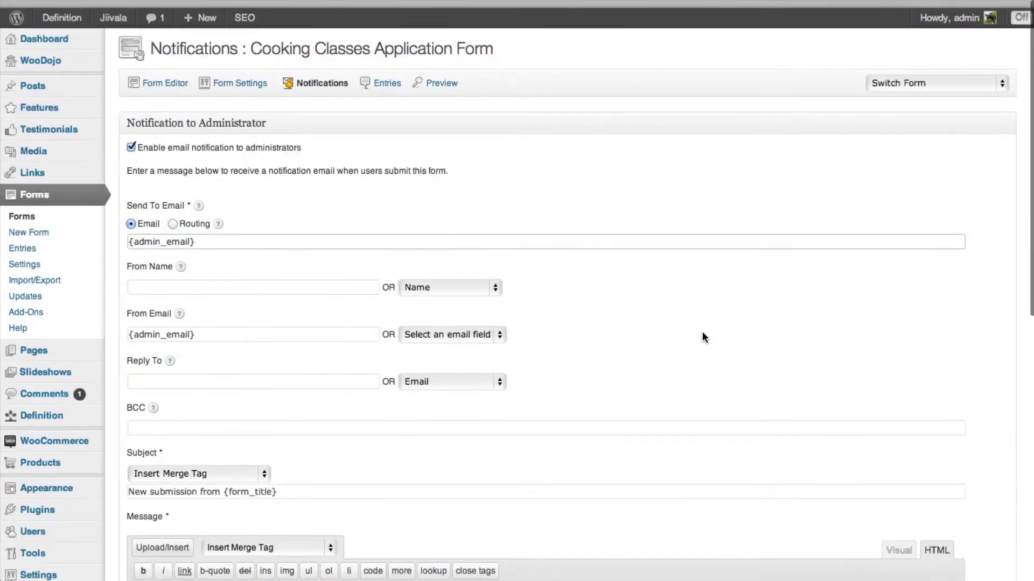
scroll(702, 331, down, 5)
click(164, 516)
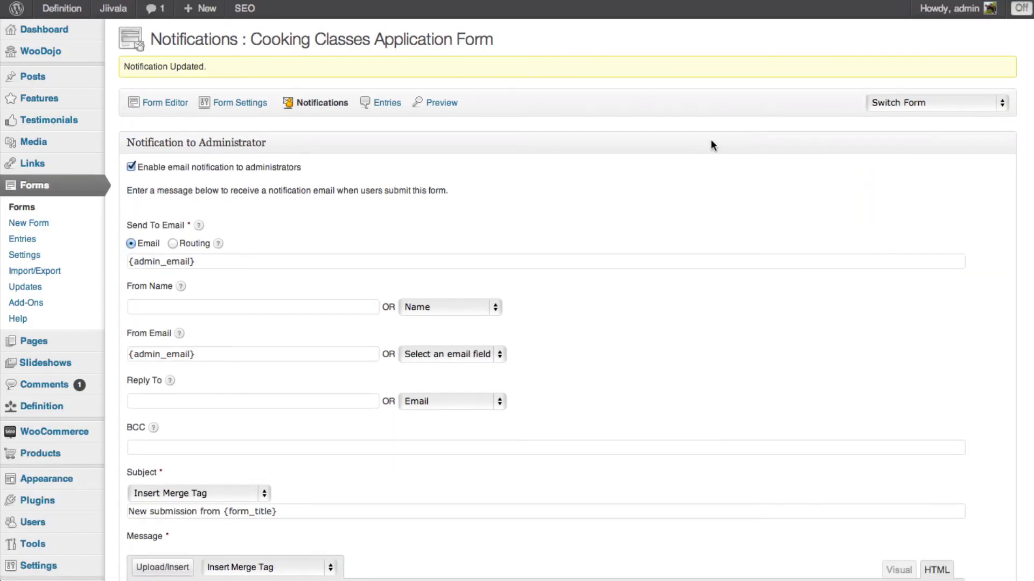
Return to the Forms list of three forms, then view the live site's Program Updates posts.
click(29, 210)
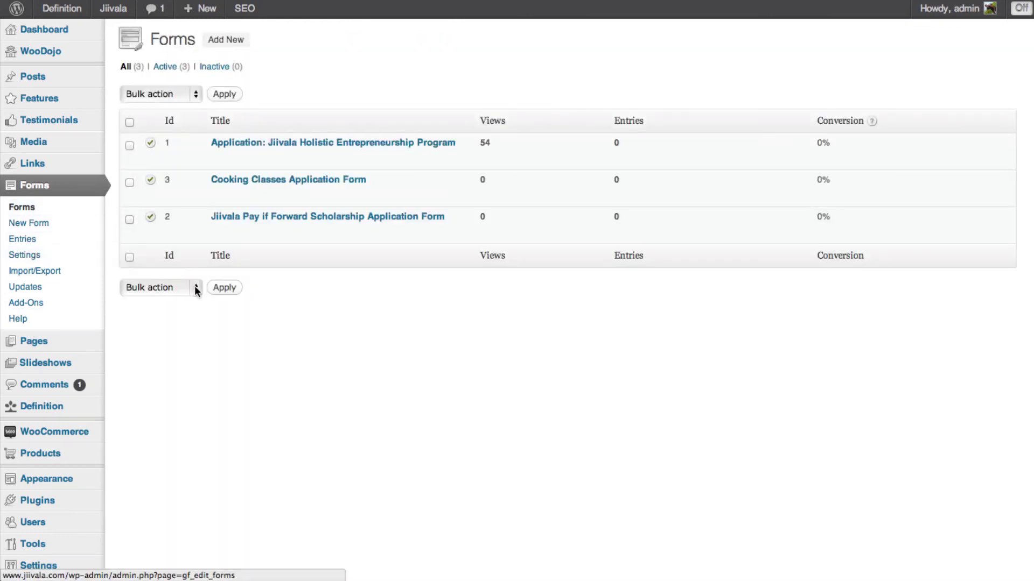
mouse_move(219, 201)
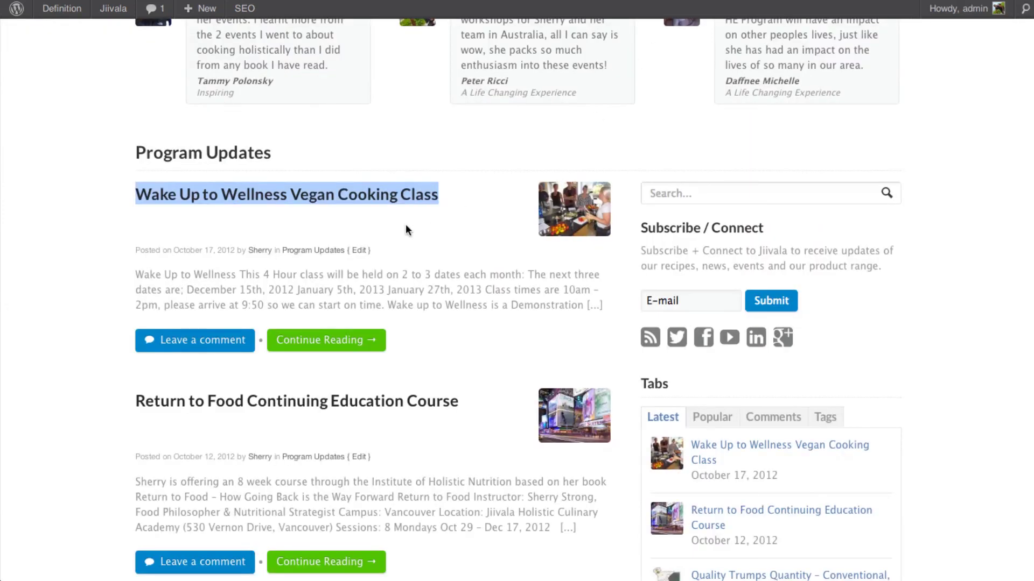
Open the Wake Up to Wellness Vegan Cooking Class post in the admin editor.
click(363, 197)
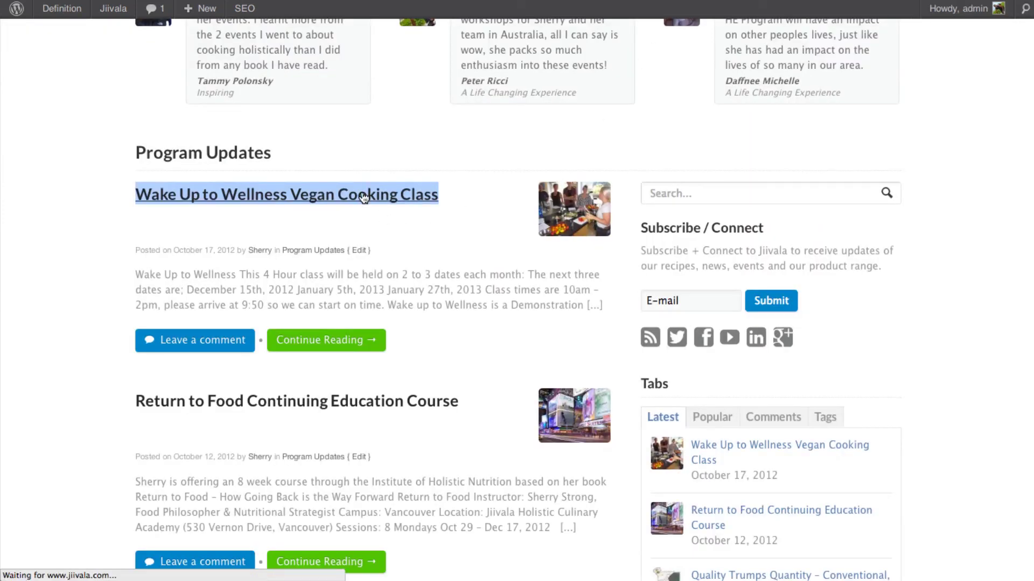
scroll(465, 196, down, 6)
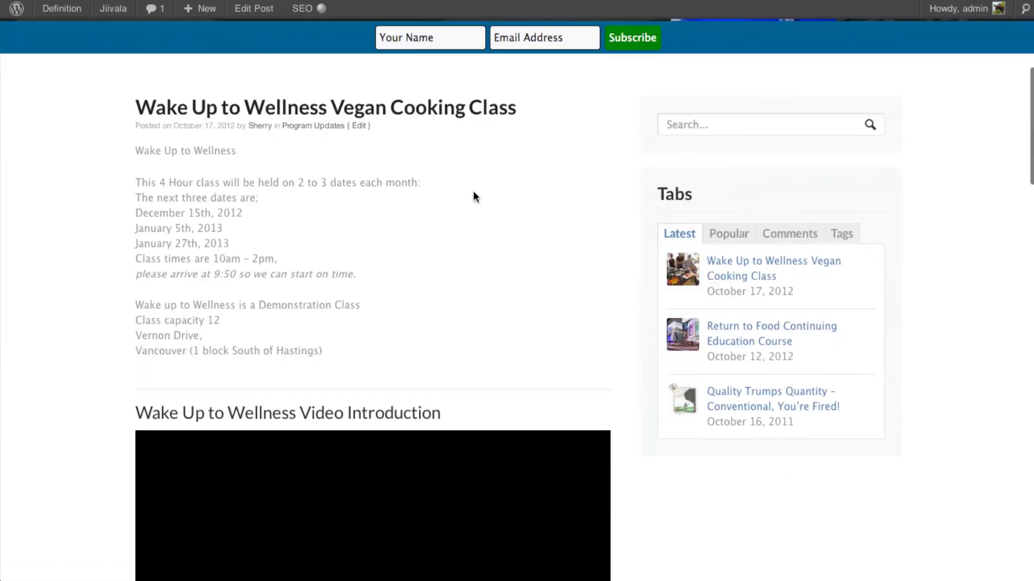
click(362, 127)
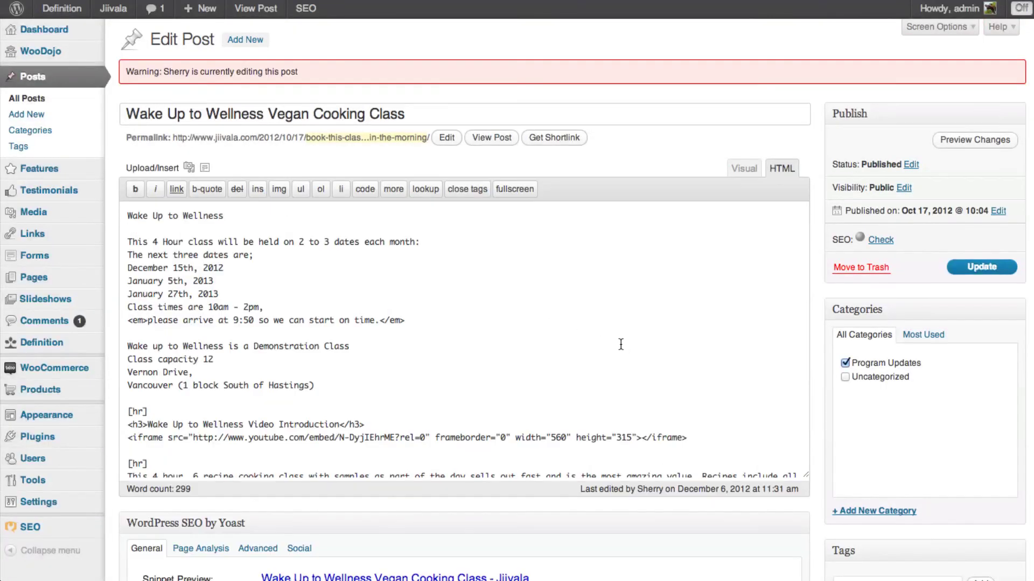
scroll(622, 344, down, 15)
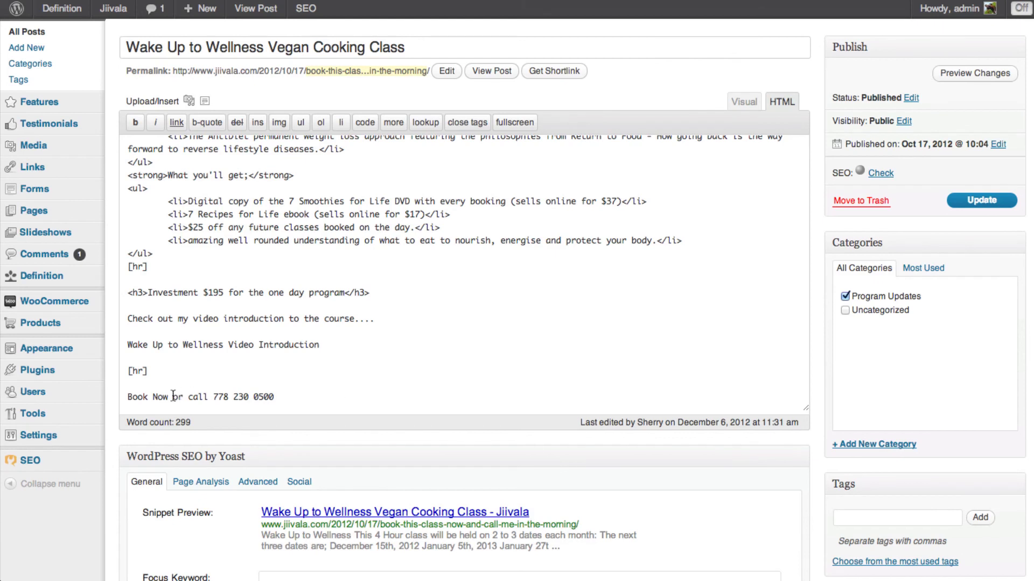
Extend the closing line to 'Book Now by completing the form below' and add blank lines.
drag(169, 398, 127, 398)
click(127, 398)
click(169, 397)
text(by comple)
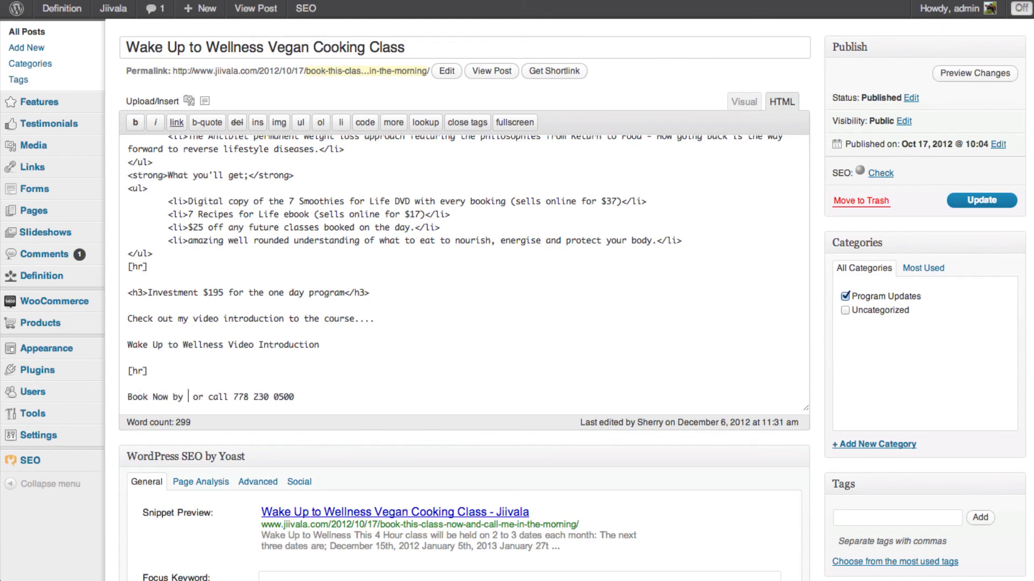
text(ting the form )
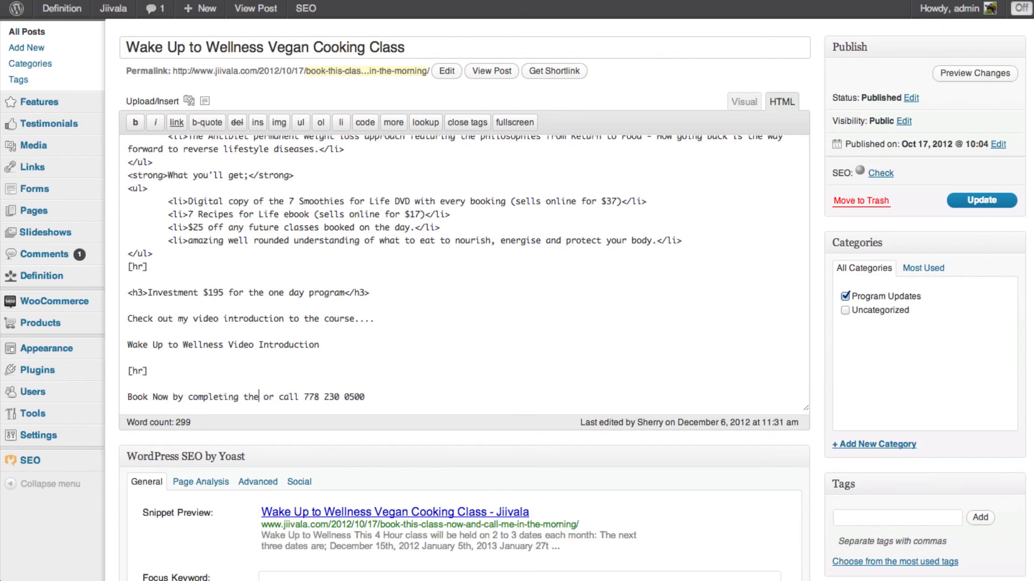
text(be)
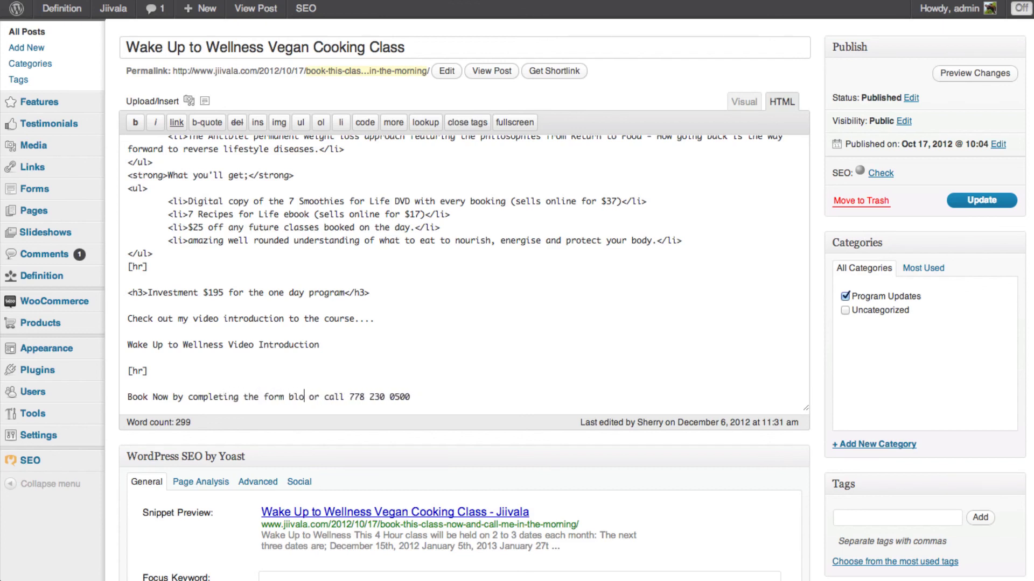
key(BackSpace)
text(wlow)
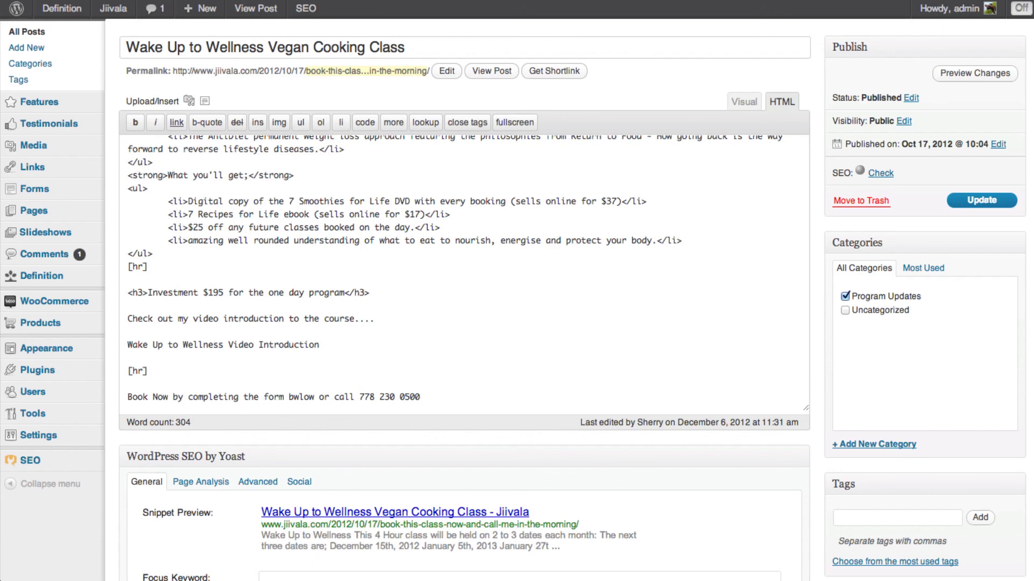
key(BackSpace)
key(BackSpace)
key(BackSpace)
key(BackSpace)
text(elow)
key(Return)
key(Return)
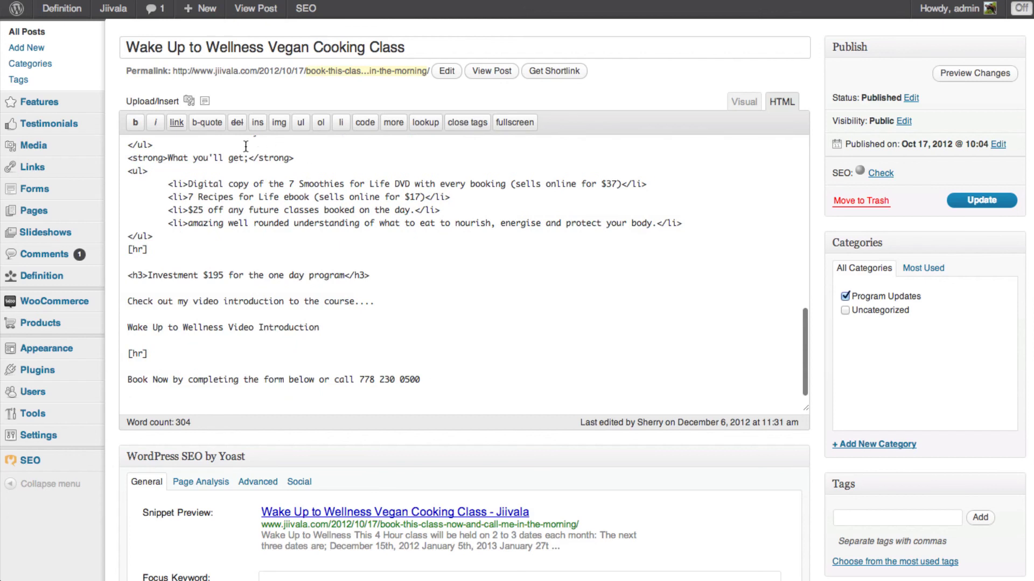
Insert the Cooking Classes Application Form shortcode below the booking line and update the post.
click(205, 104)
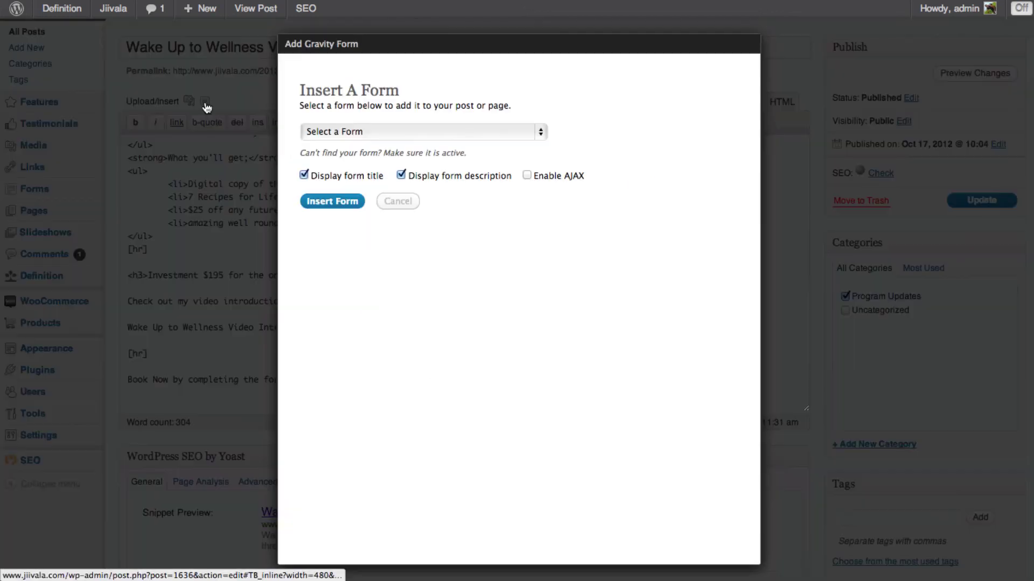
click(350, 130)
click(348, 151)
click(341, 202)
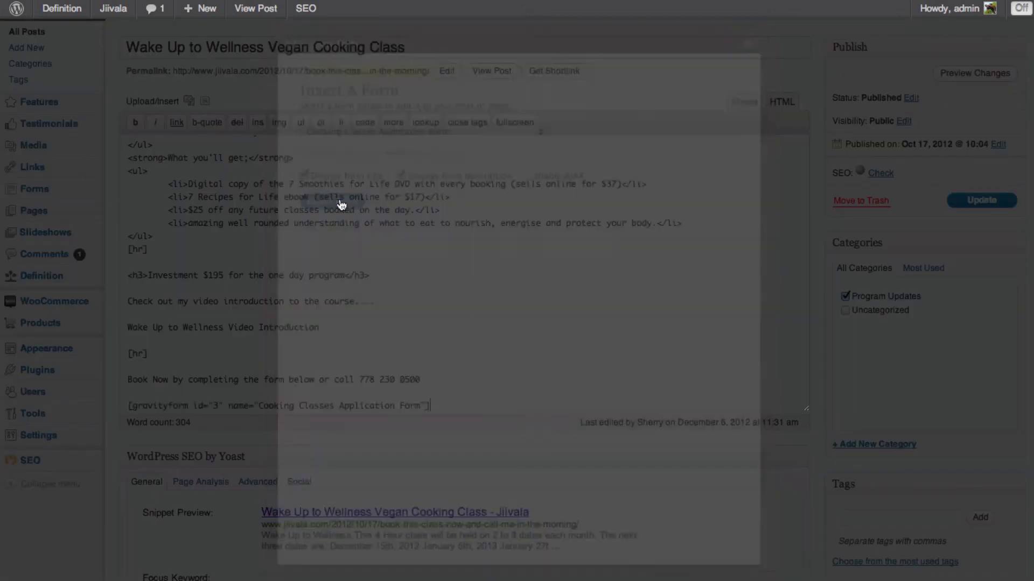
click(978, 201)
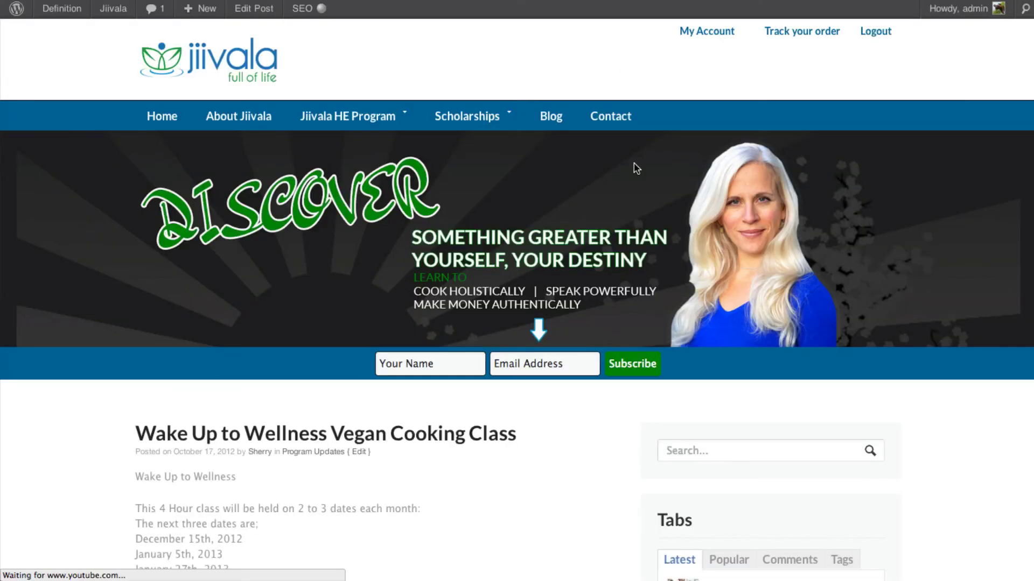
Scroll the live post to the embedded form's Name, Phone, Email, Class? and Message fields.
scroll(625, 183, down, 20)
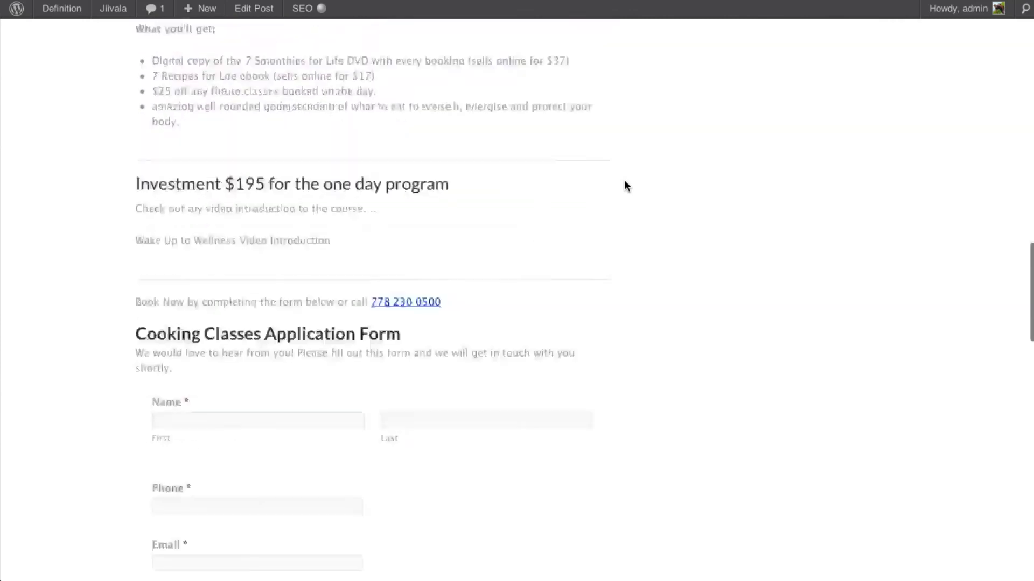
scroll(625, 183, down, 4)
scroll(625, 183, up, 4)
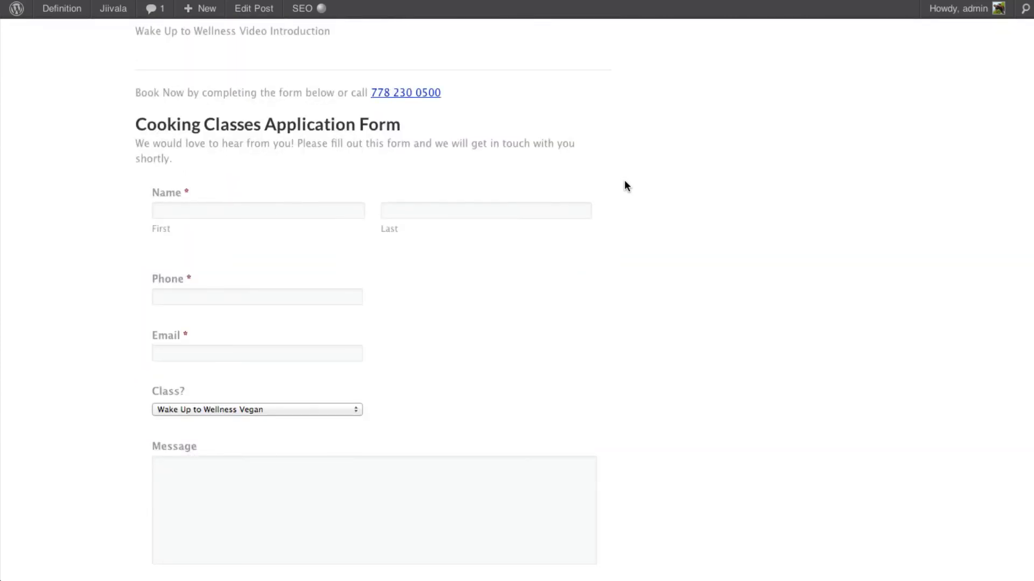
scroll(626, 185, down, 3)
scroll(625, 186, up, 2)
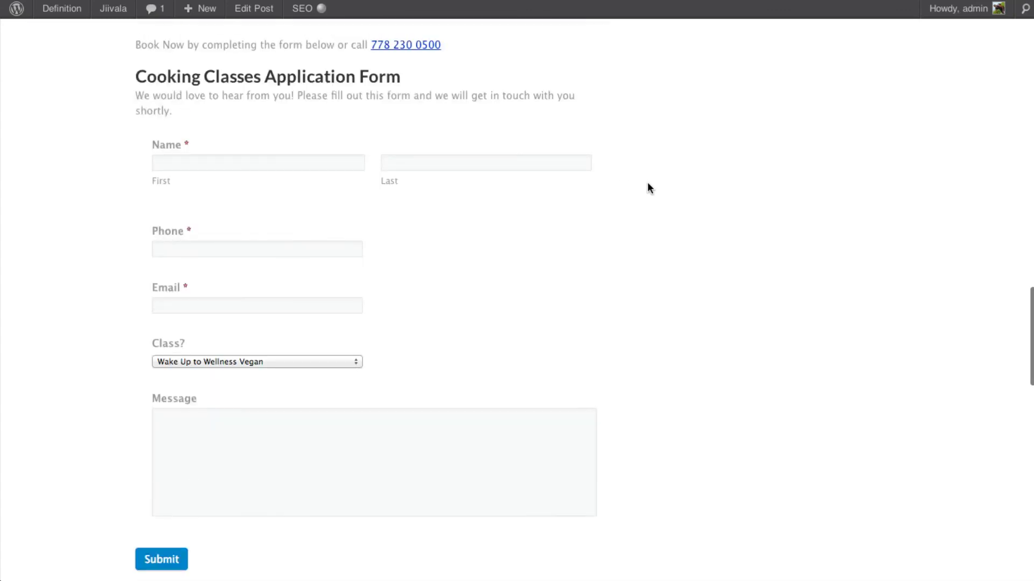